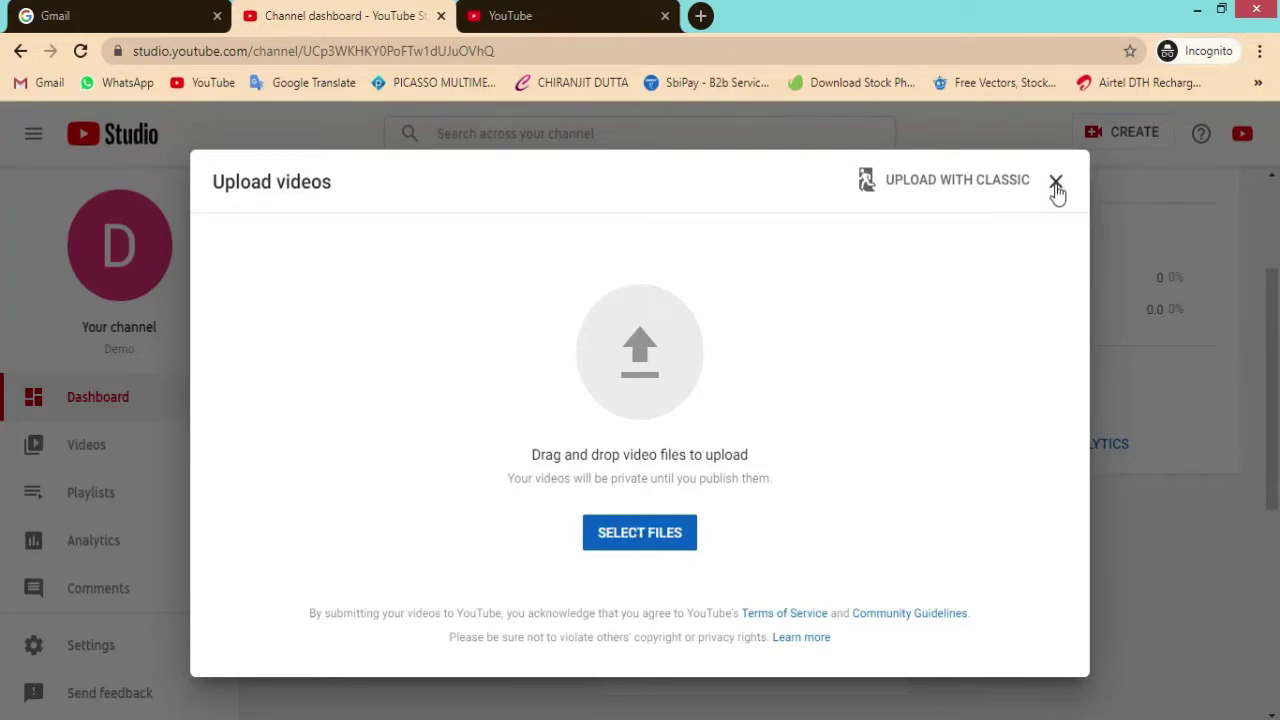
Step: Close the Upload videos dialog to get back to the YouTube Studio channel dashboard
left_click(1056, 181)
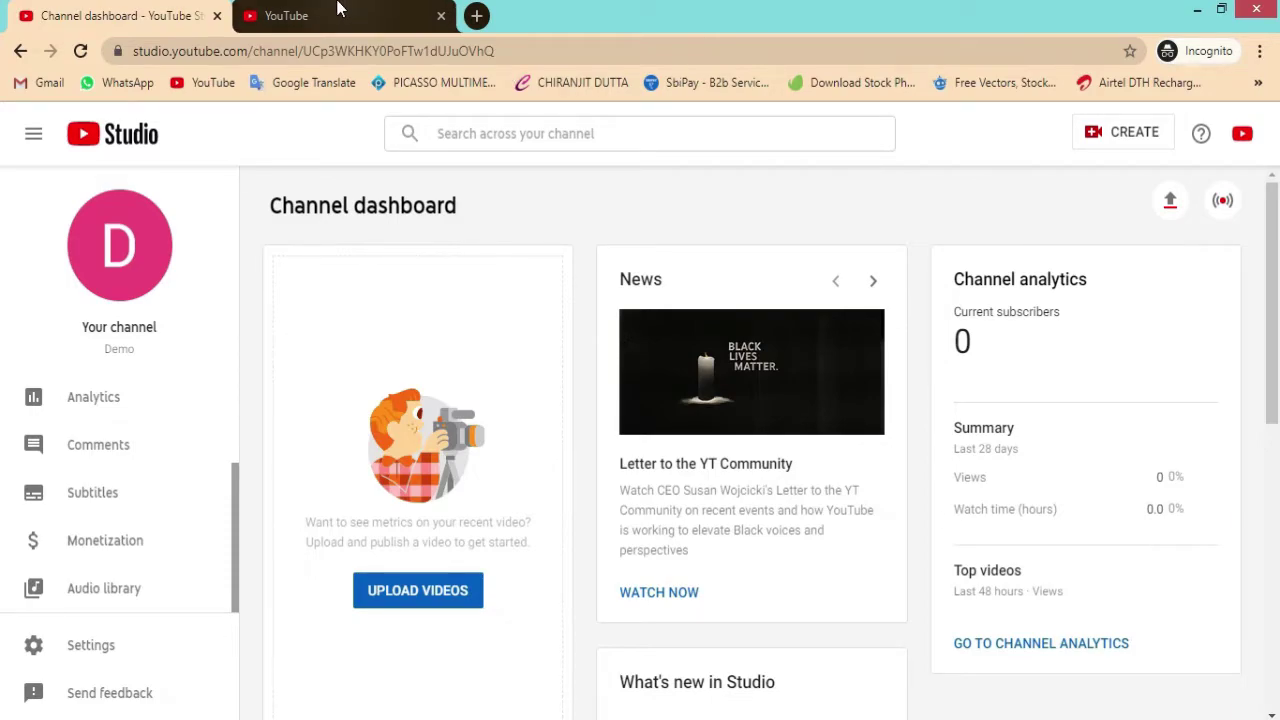
Step: From the YouTube tab, open account Settings and go to the channel status and features page
left_click(312, 20)
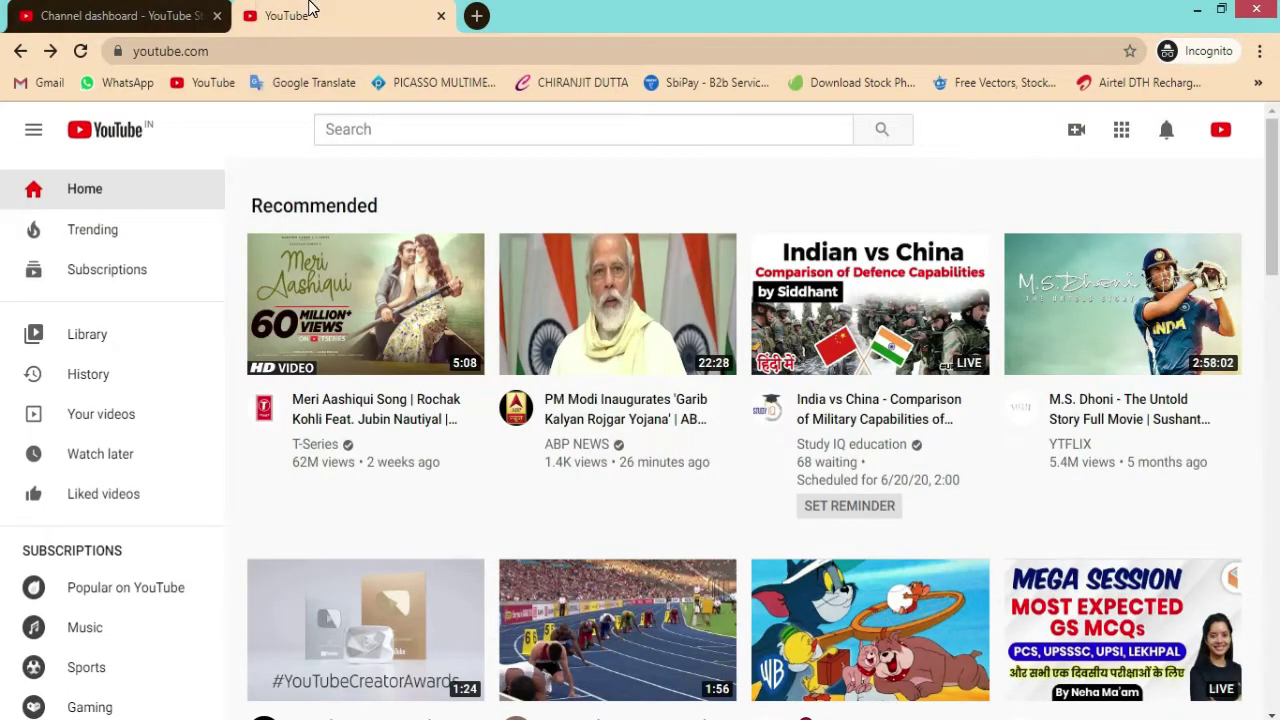
left_click(1224, 133)
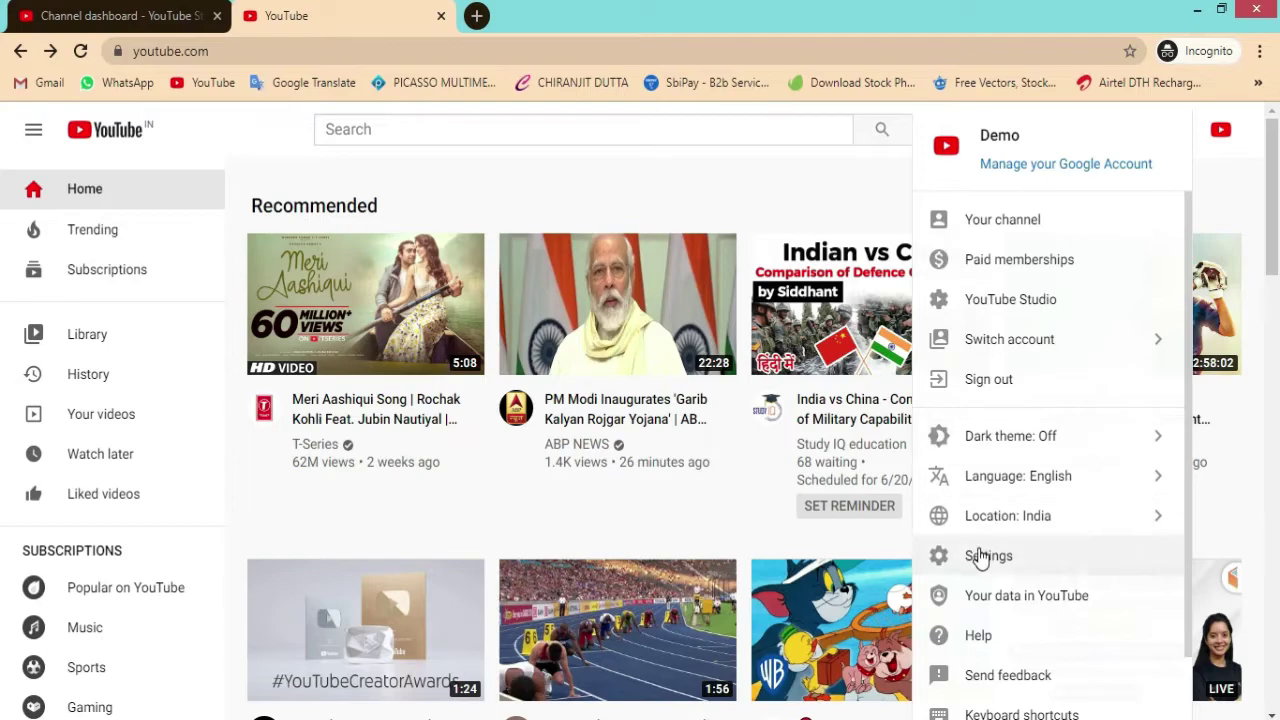
left_click(988, 560)
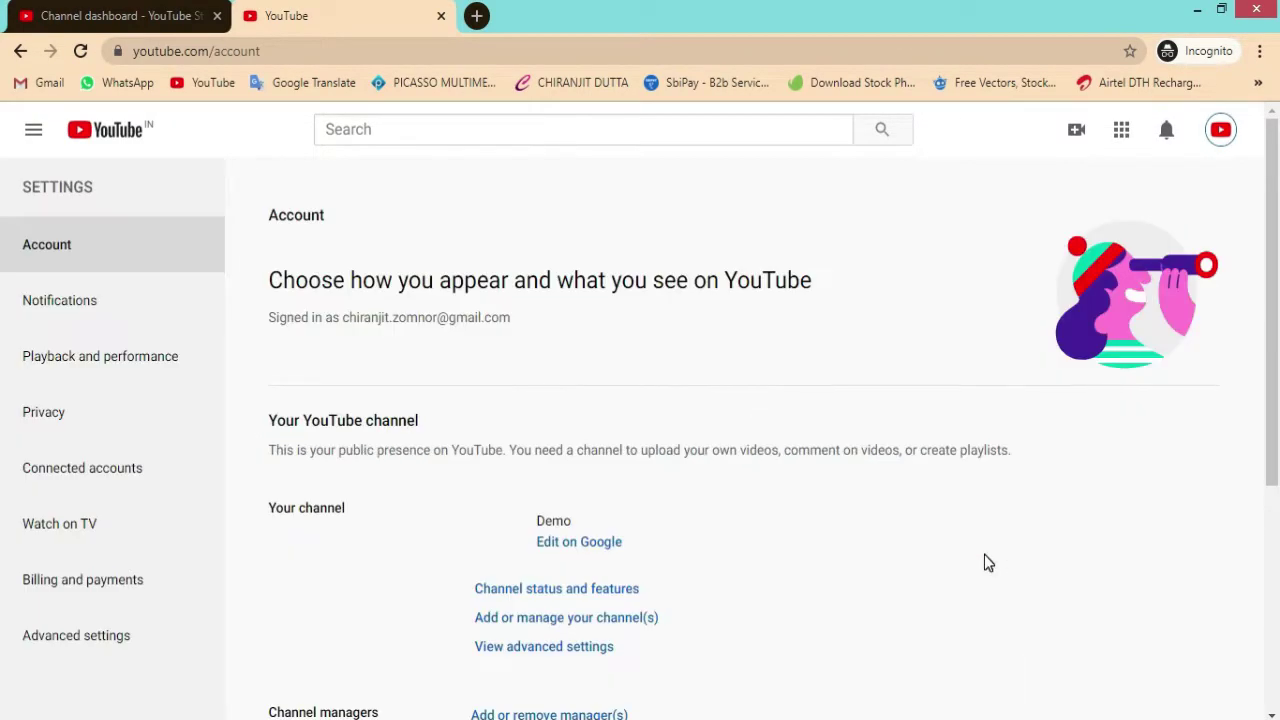
scroll(594, 449, "down", 1)
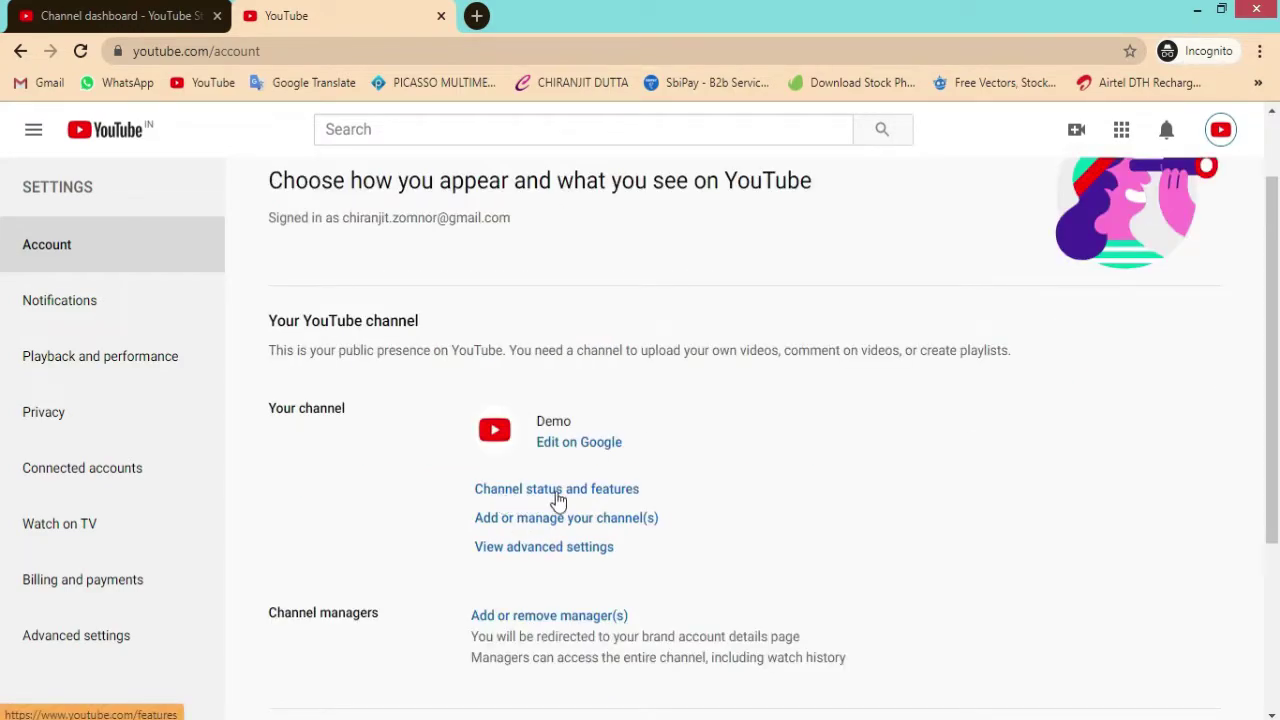
left_click(579, 490)
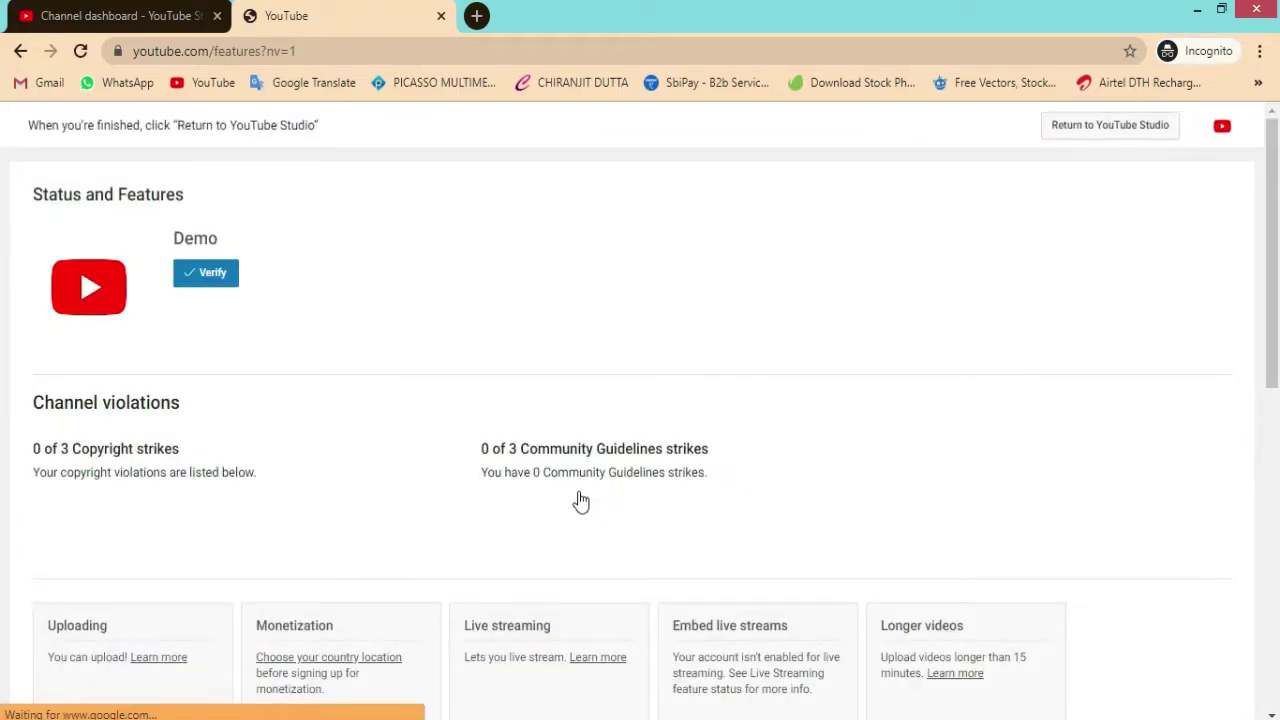
Step: Review the Copyright and Community Guidelines strike cards on the features page
scroll(271, 309, "down", 3)
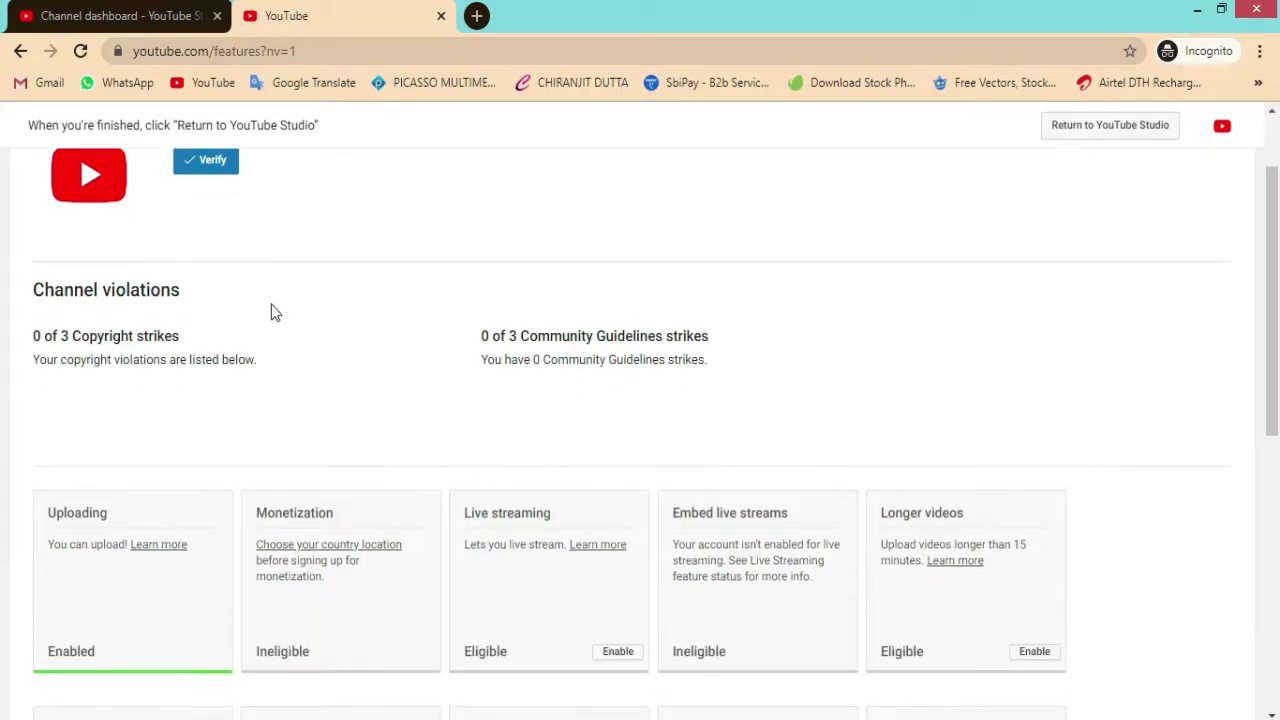
scroll(517, 571, "up", 2)
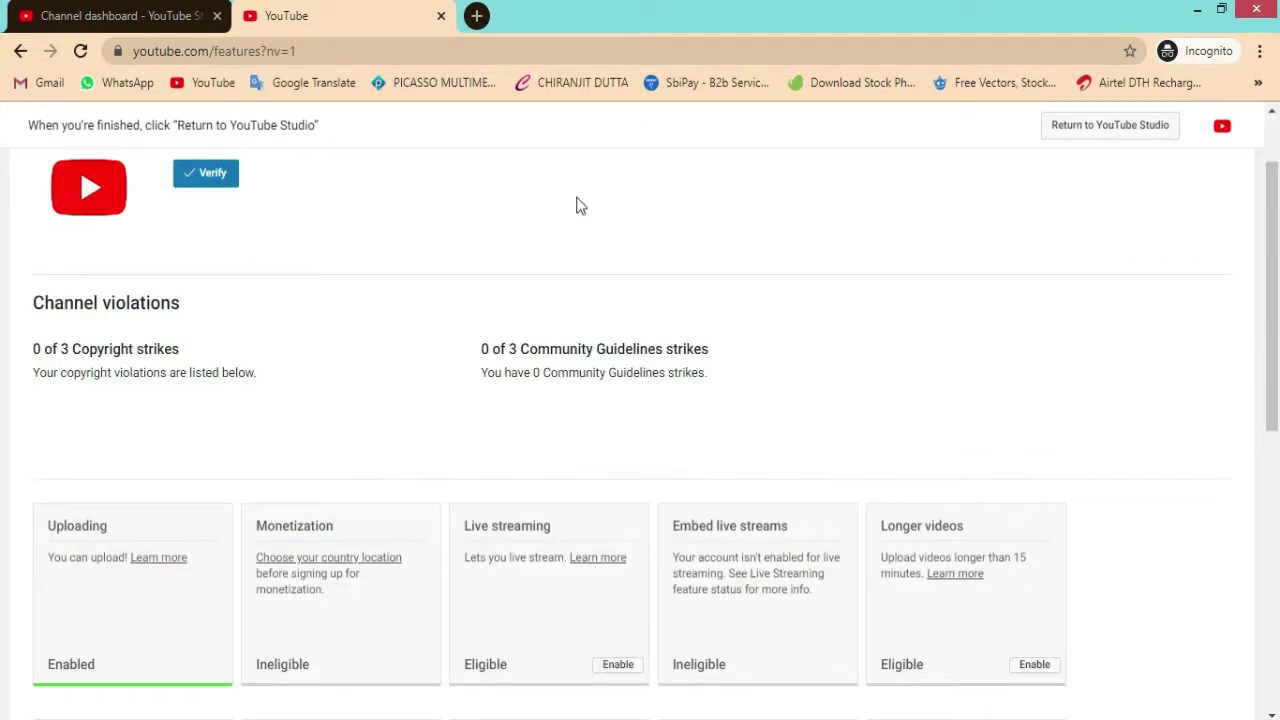
scroll(552, 386, "up", 1)
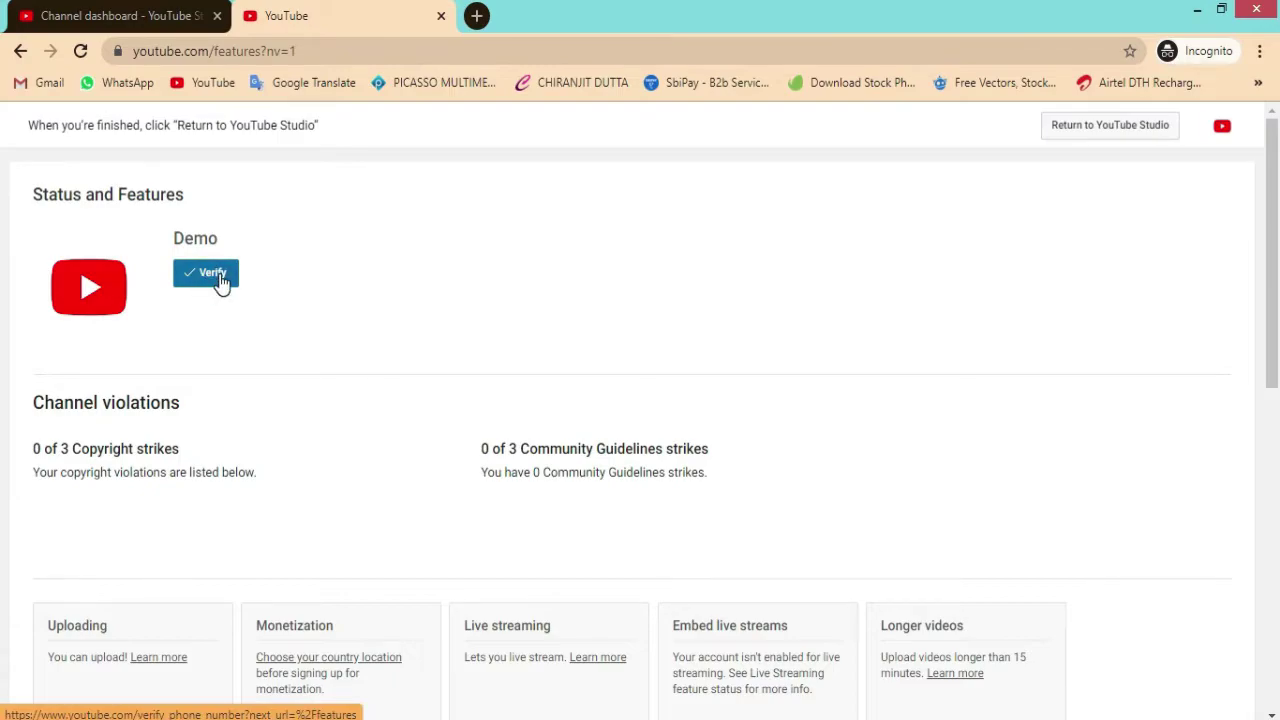
scroll(157, 414, "down", 3)
scroll(184, 305, "up", 3)
left_click_drag(37, 448, 220, 452)
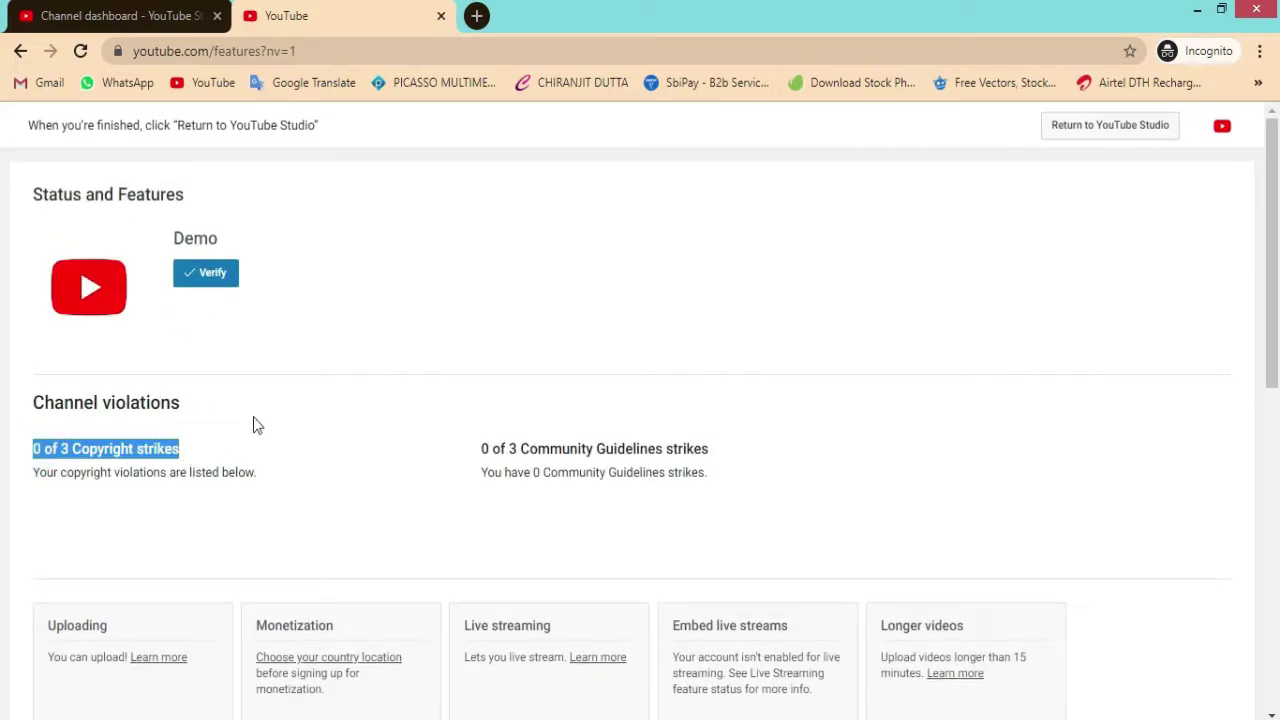
left_click(260, 418)
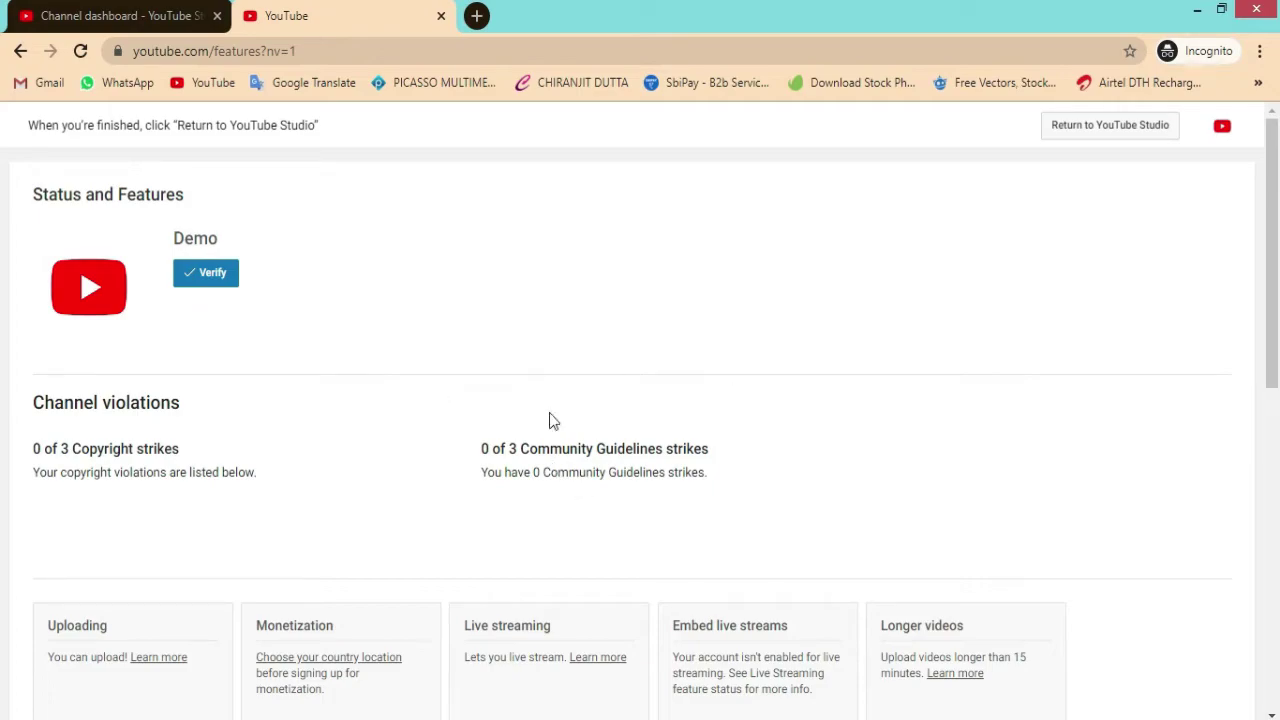
double_click(96, 449)
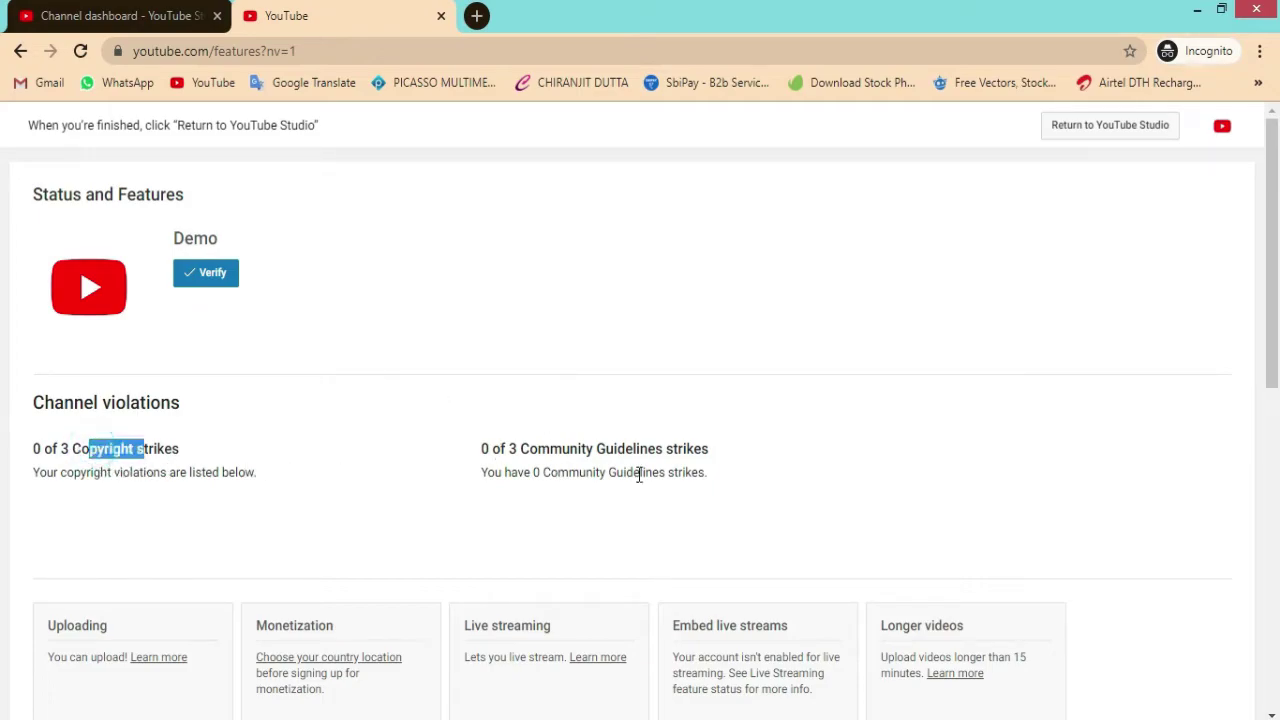
left_click(600, 468)
Step: Reload the channel features page and start channel verification with Verify
left_click_drag(600, 468, 660, 472)
scroll(571, 534, "down", 3)
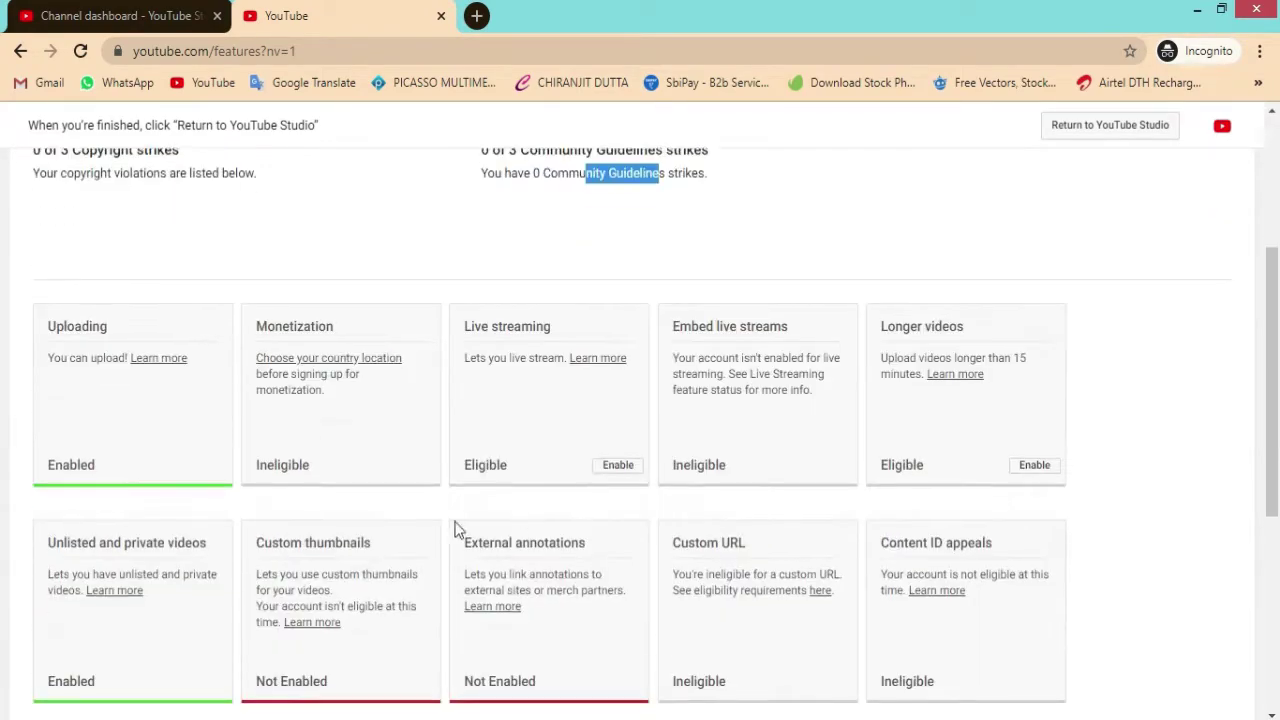
scroll(345, 445, "down", 4)
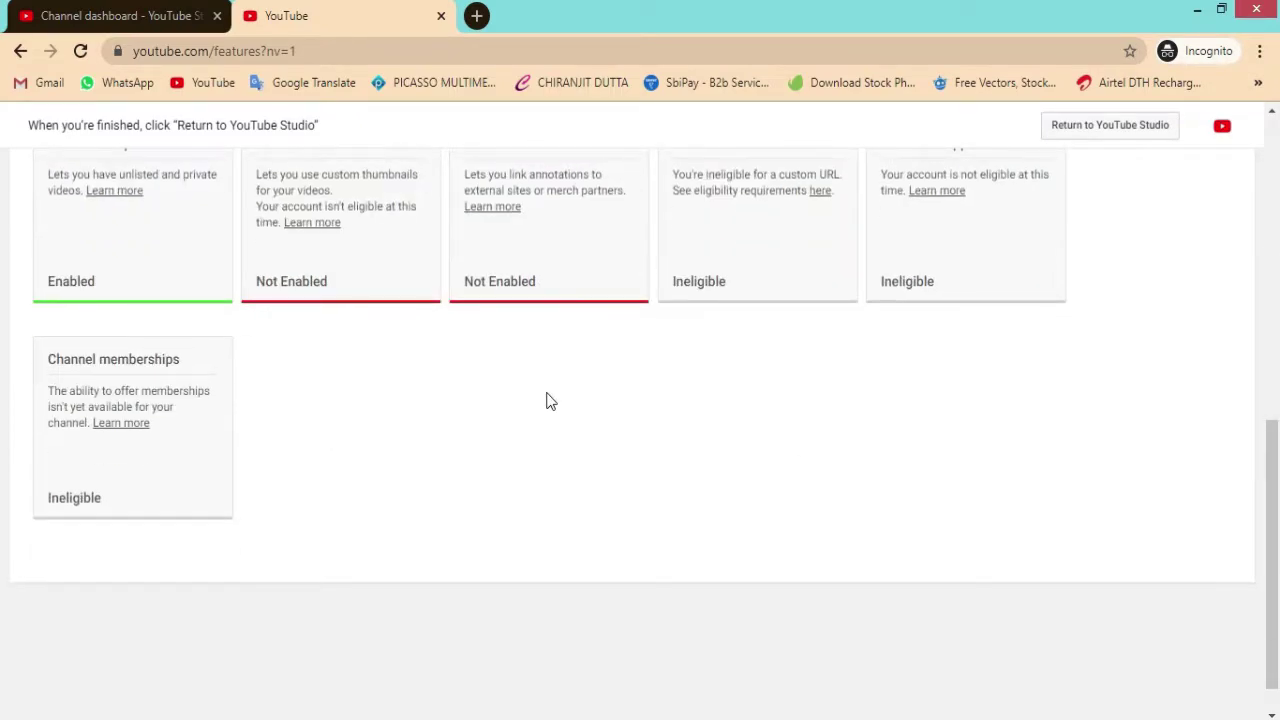
scroll(549, 400, "up", 5)
key("F5")
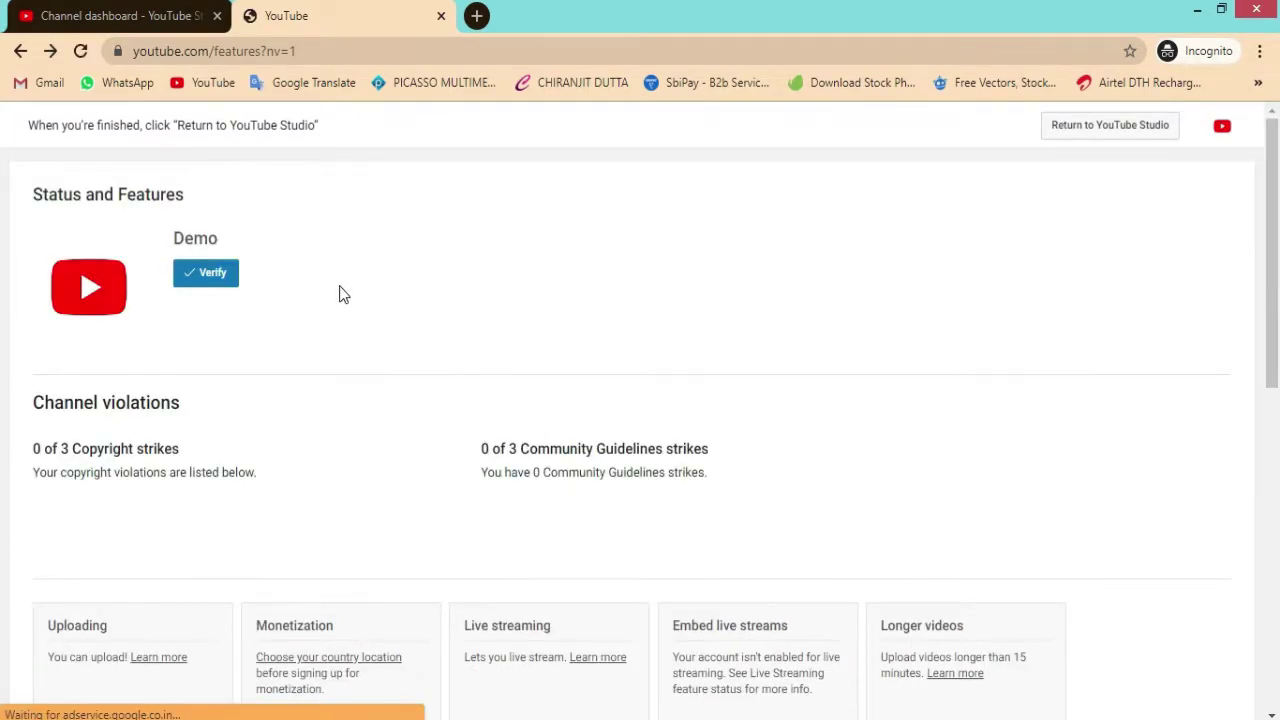
left_click(212, 280)
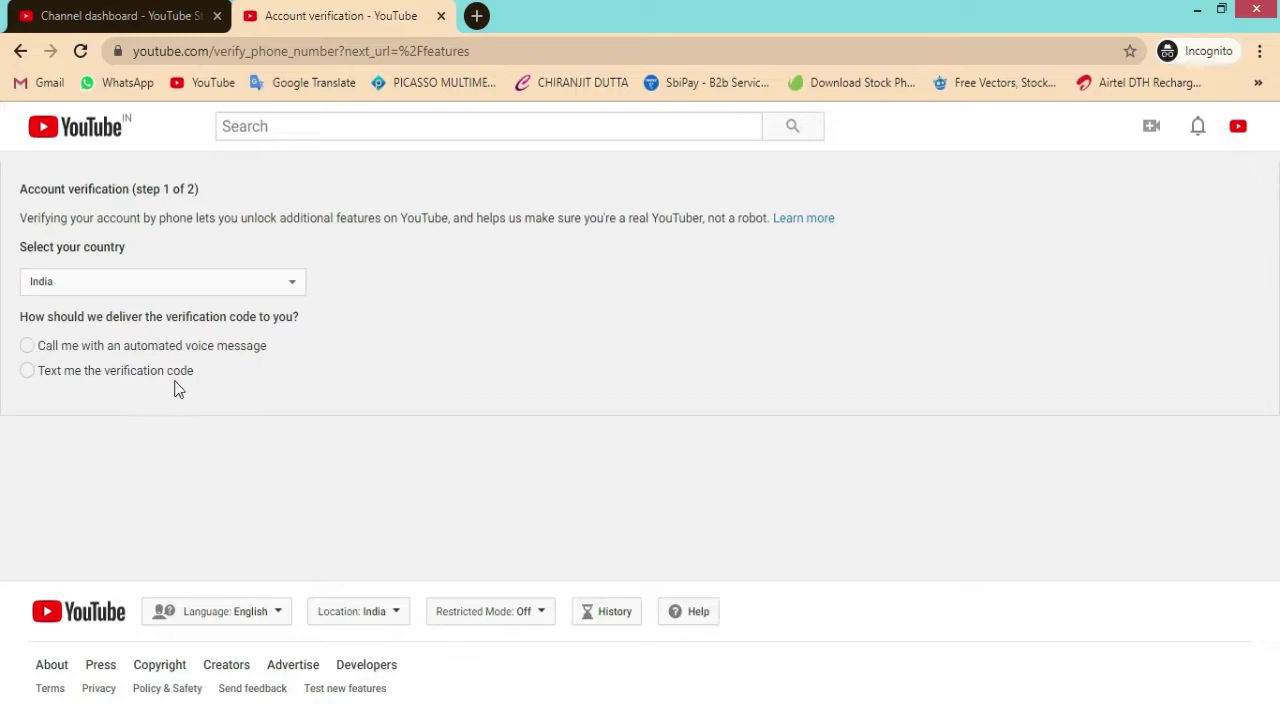
Step: Verify the channel by text message, submitting the phone number and then the 6-digit code
left_click(28, 374)
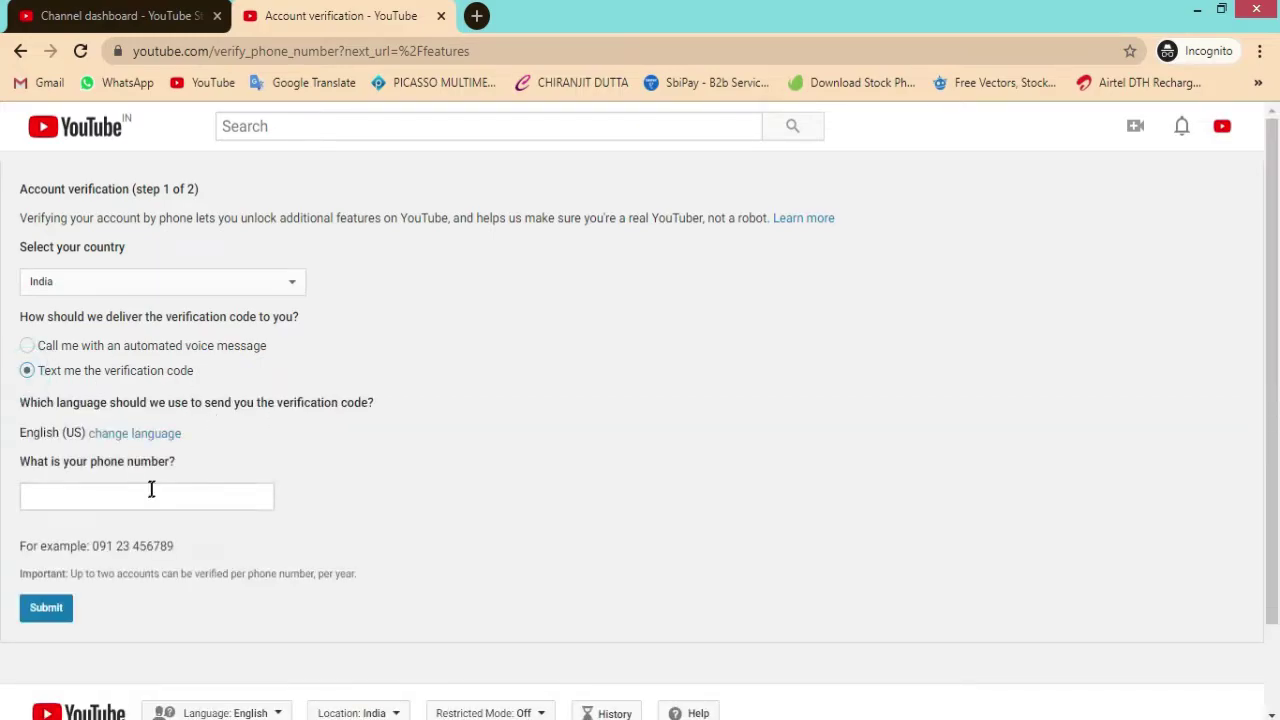
left_click(115, 497)
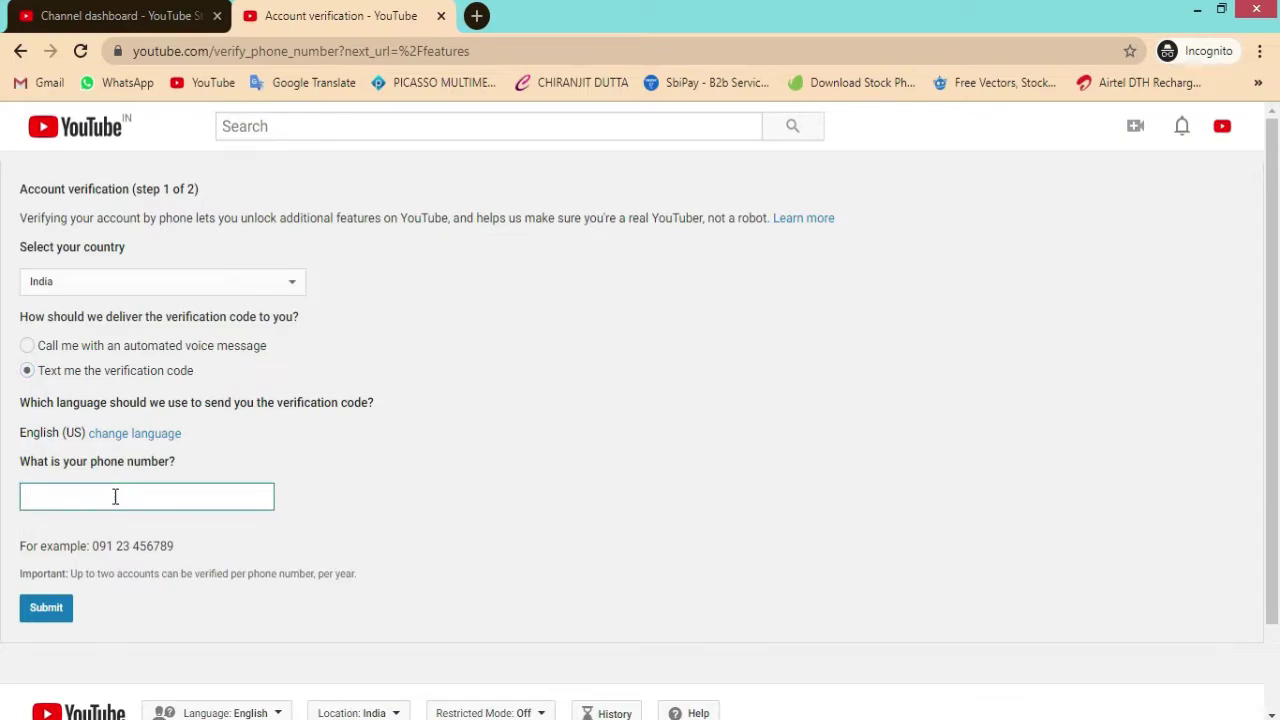
left_click(35, 607)
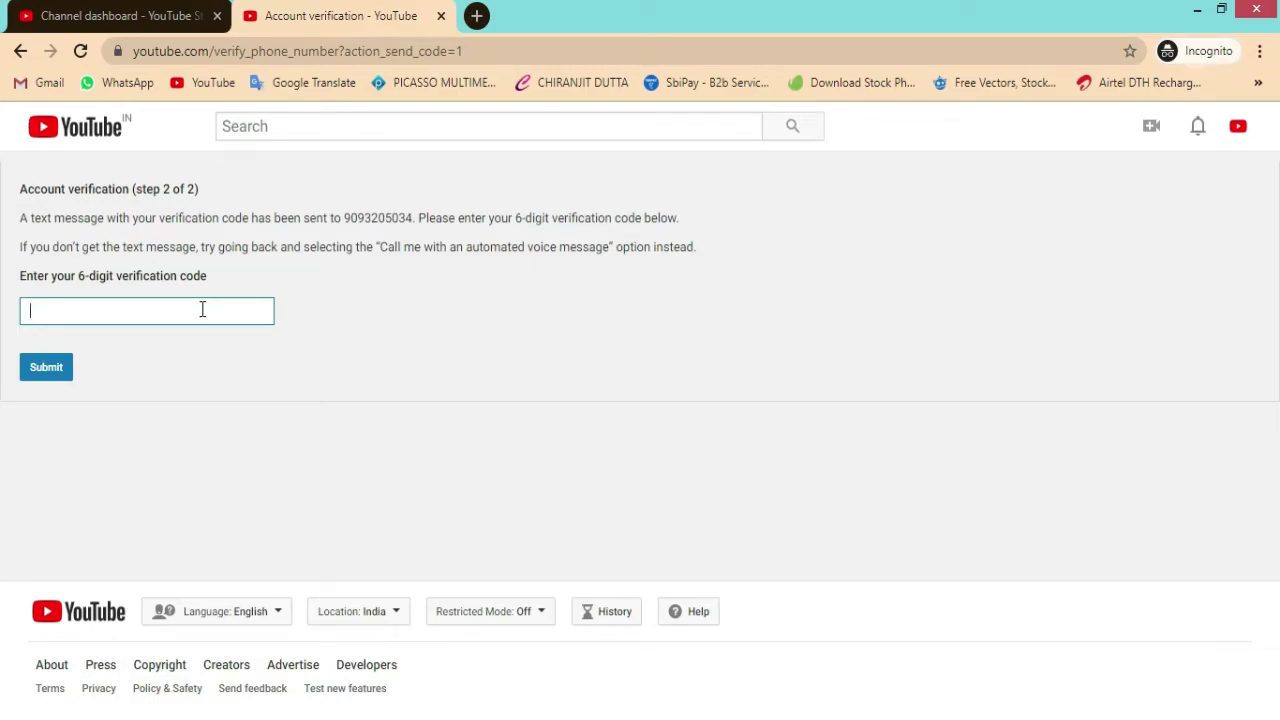
left_click(202, 309)
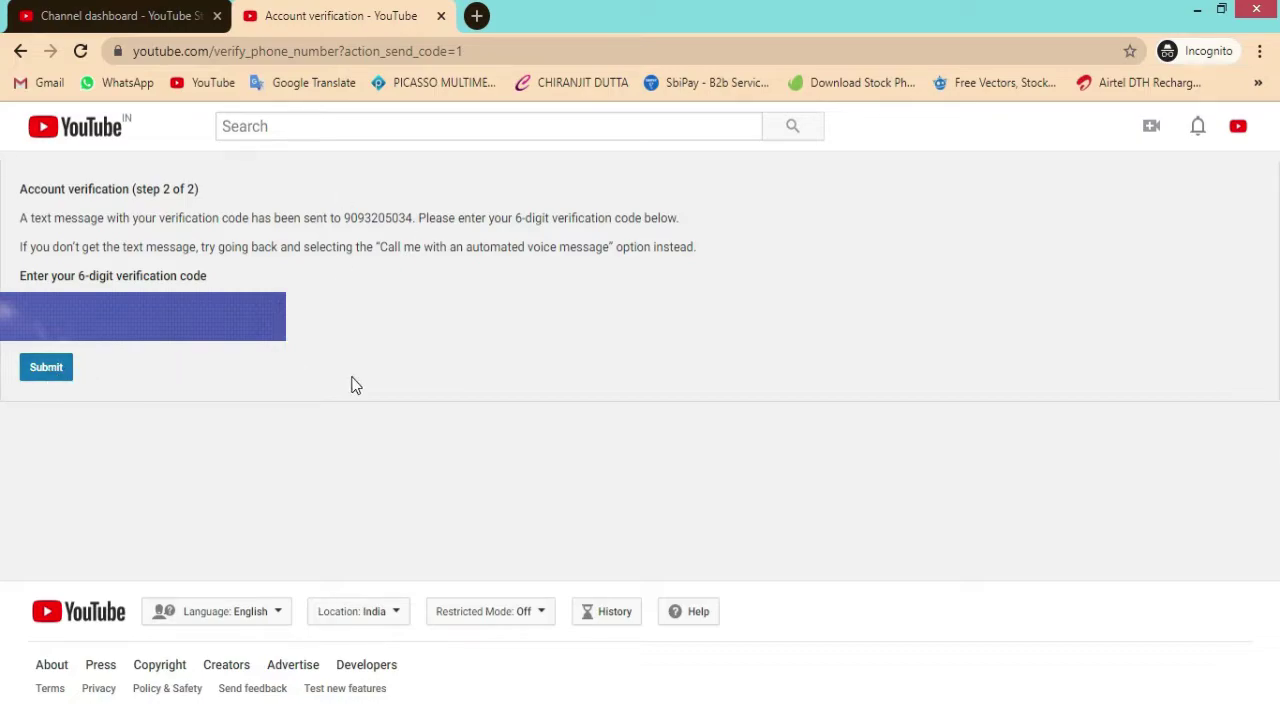
left_click(50, 371)
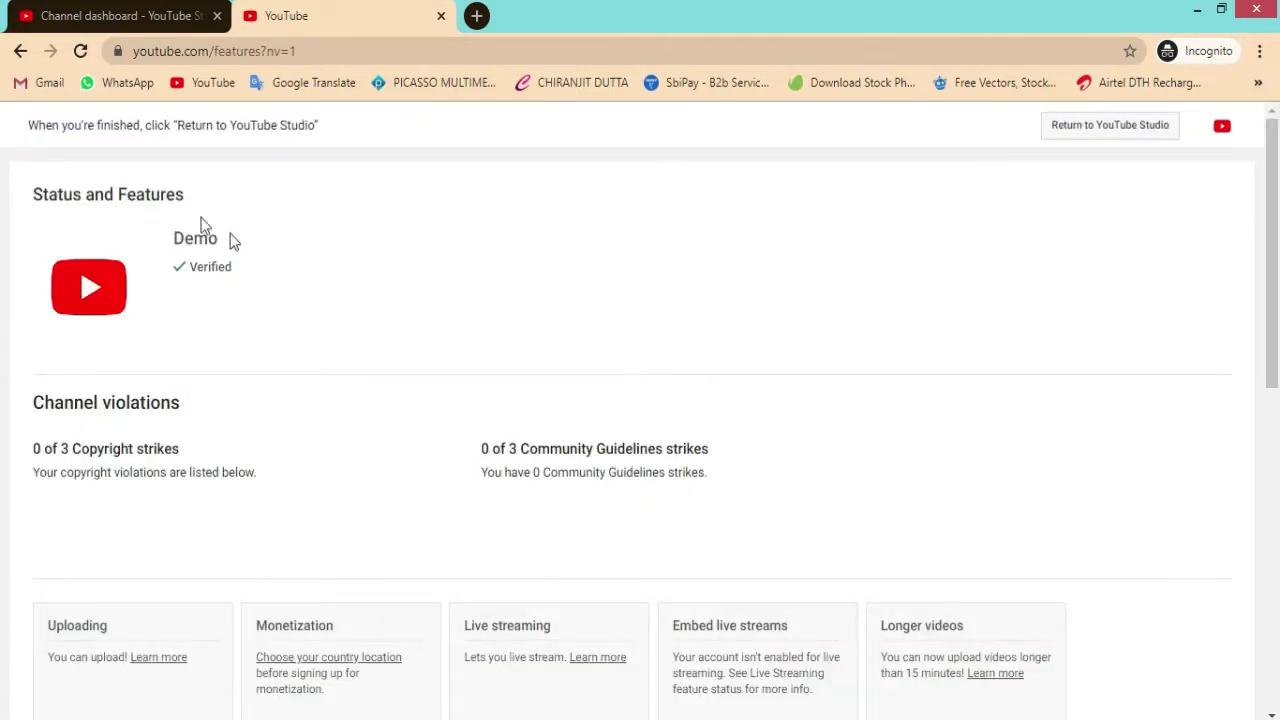
Step: Confirm the channel shows Verified and Longer videos is Enabled, then close the features tab
left_click_drag(180, 237, 122, 194)
left_click(270, 232)
scroll(626, 294, "down", 3)
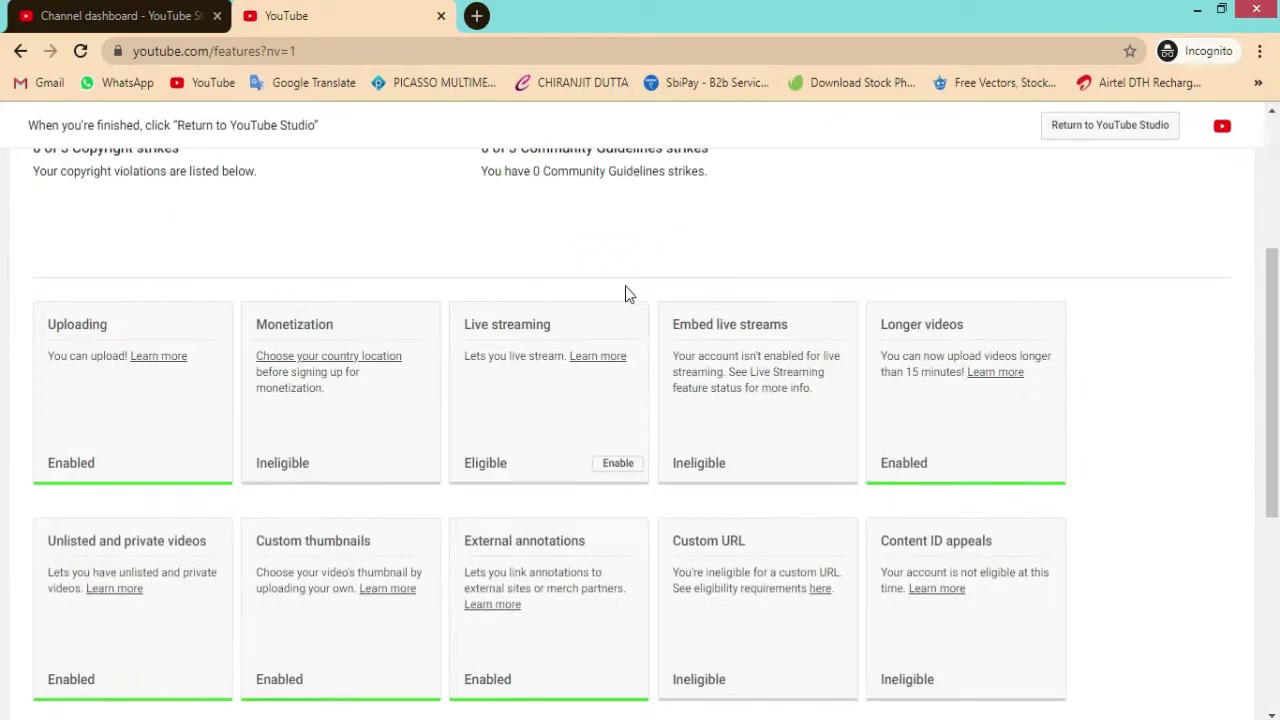
scroll(626, 294, "down", 1)
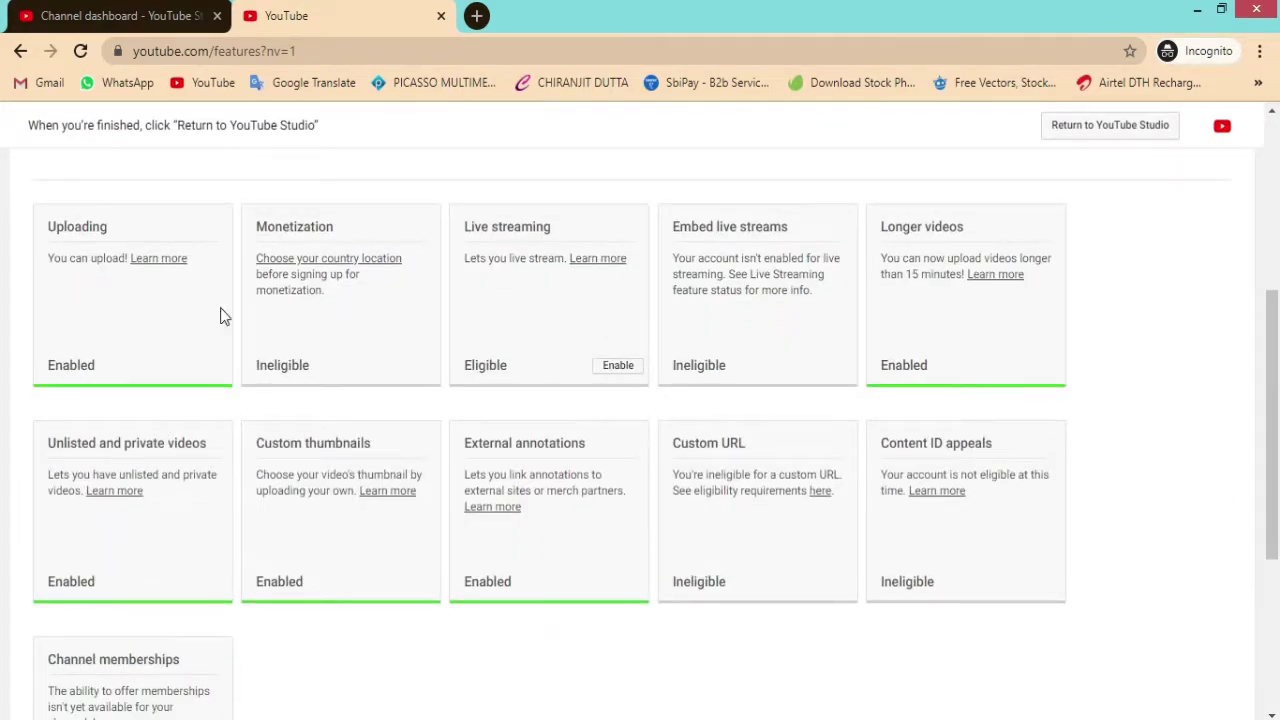
scroll(360, 330, "down", 1)
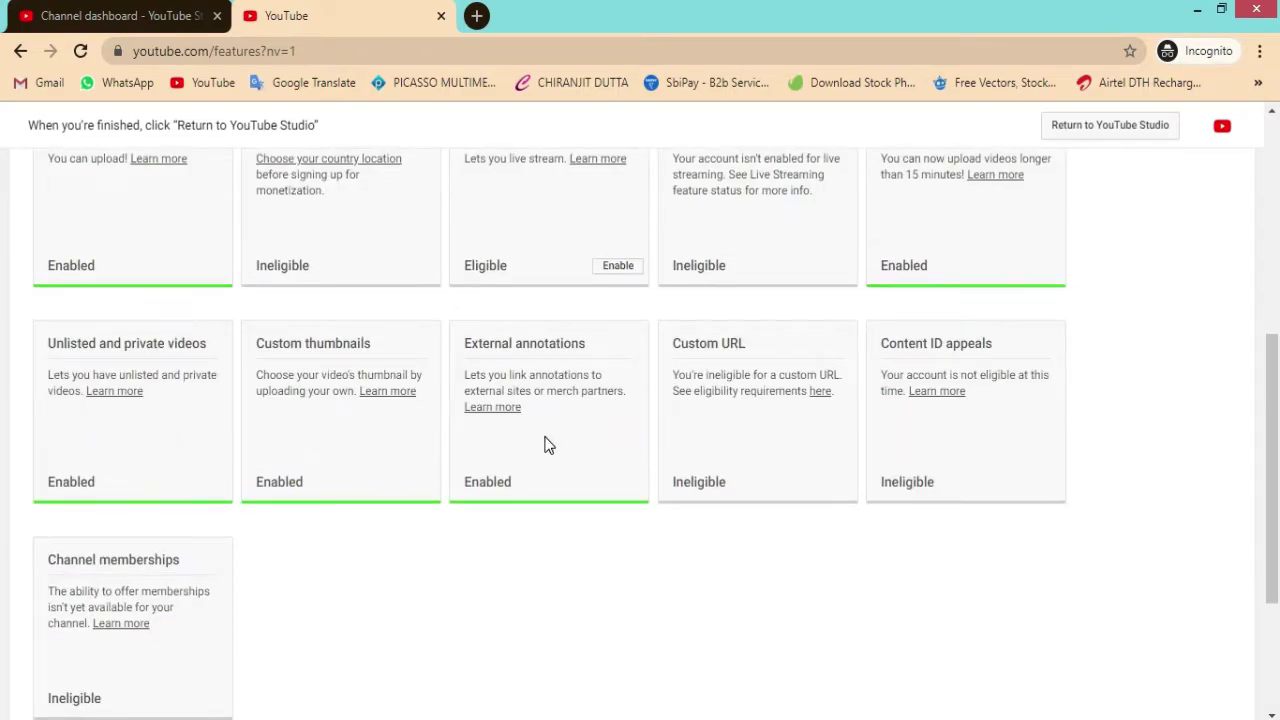
scroll(315, 446, "up", 2)
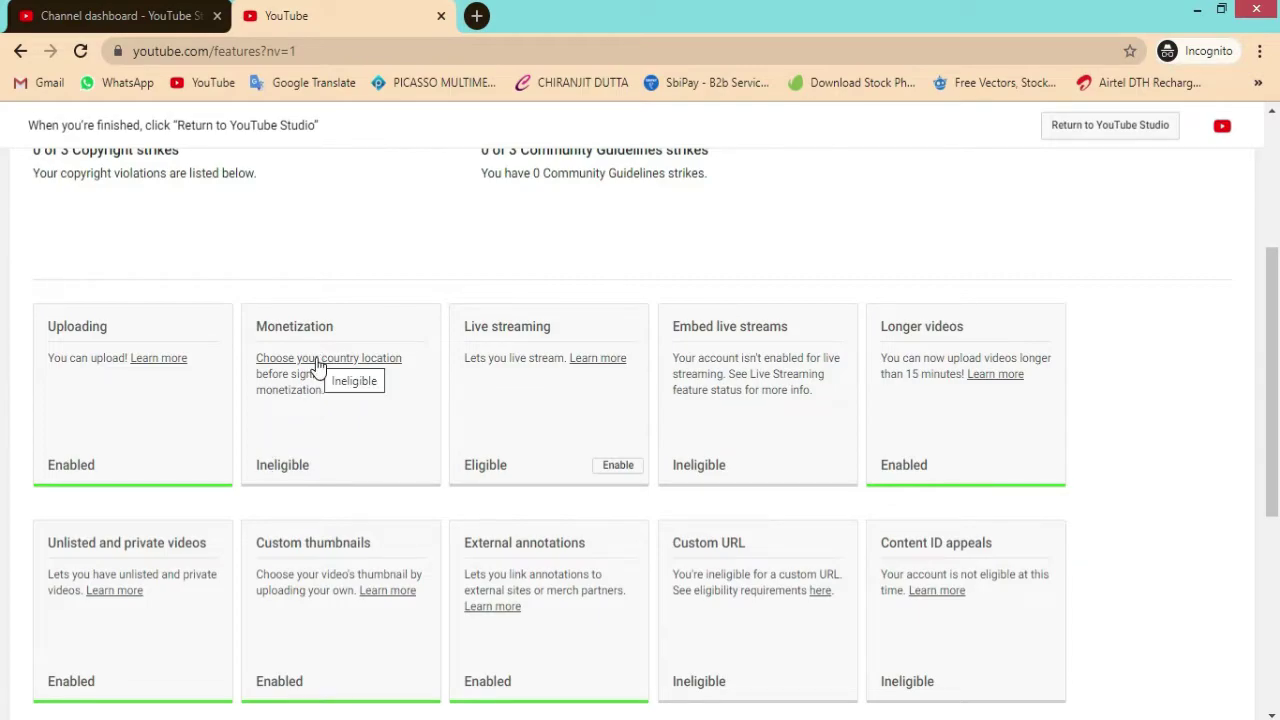
scroll(325, 368, "up", 3)
scroll(340, 371, "down", 2)
scroll(391, 368, "down", 3)
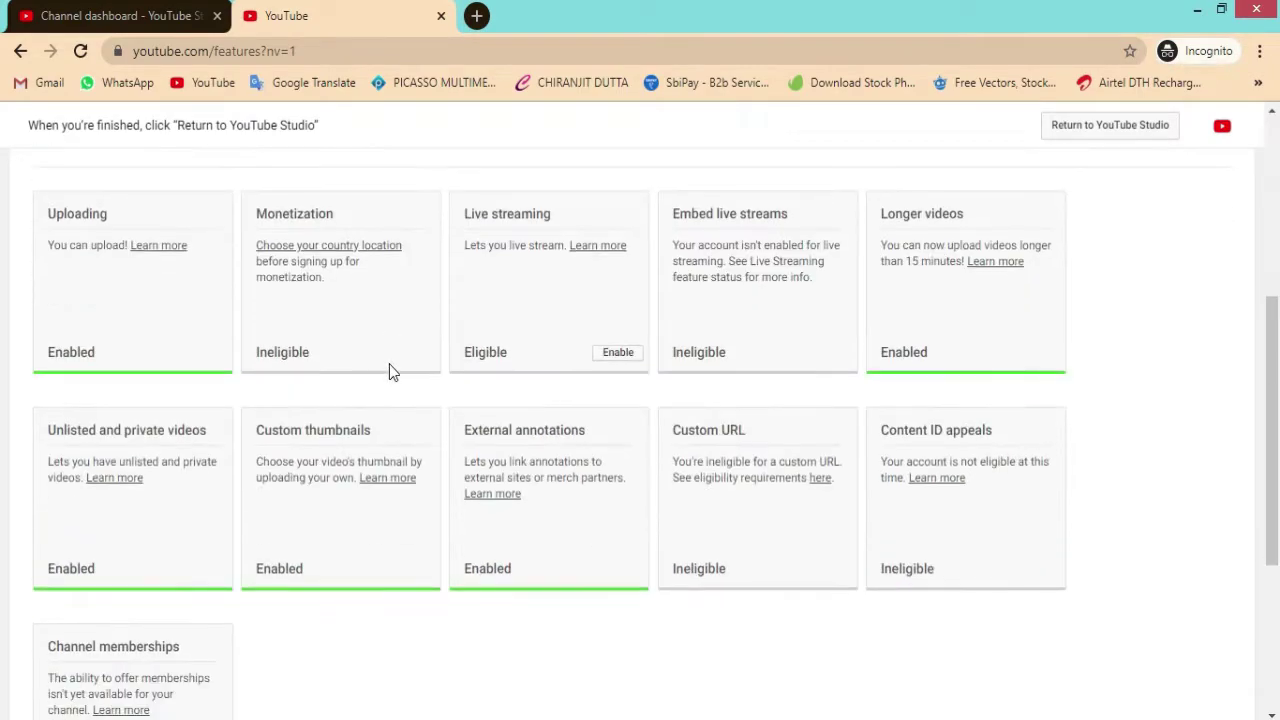
scroll(396, 355, "up", 1)
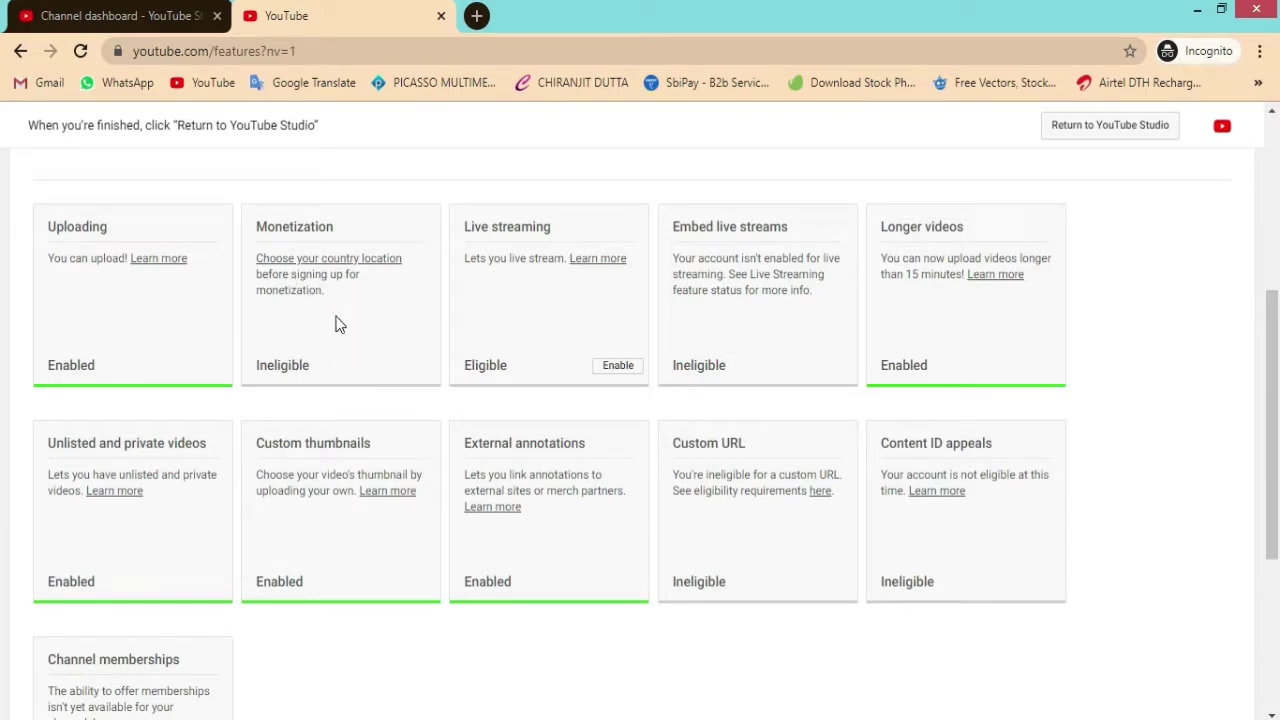
key("ctrl+w")
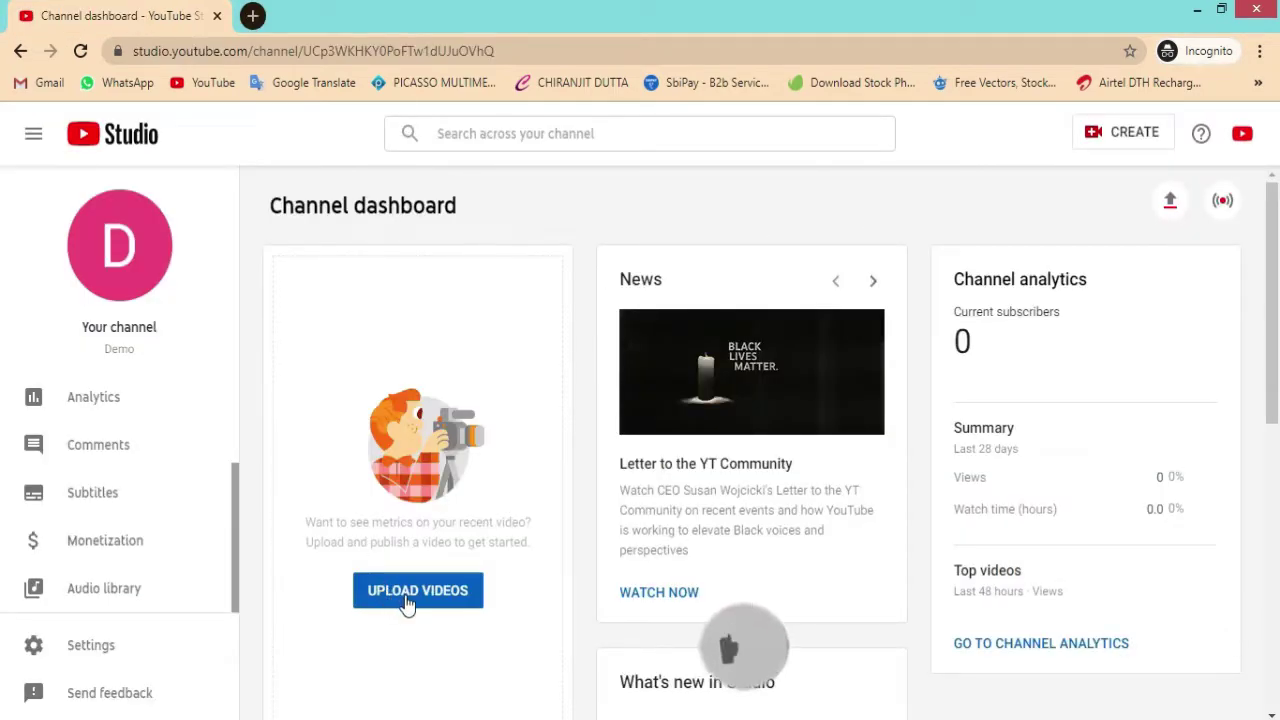
Step: In channel settings, add the keywords 'Youtube Vidoe' and 'Demo Video'
left_click(97, 655)
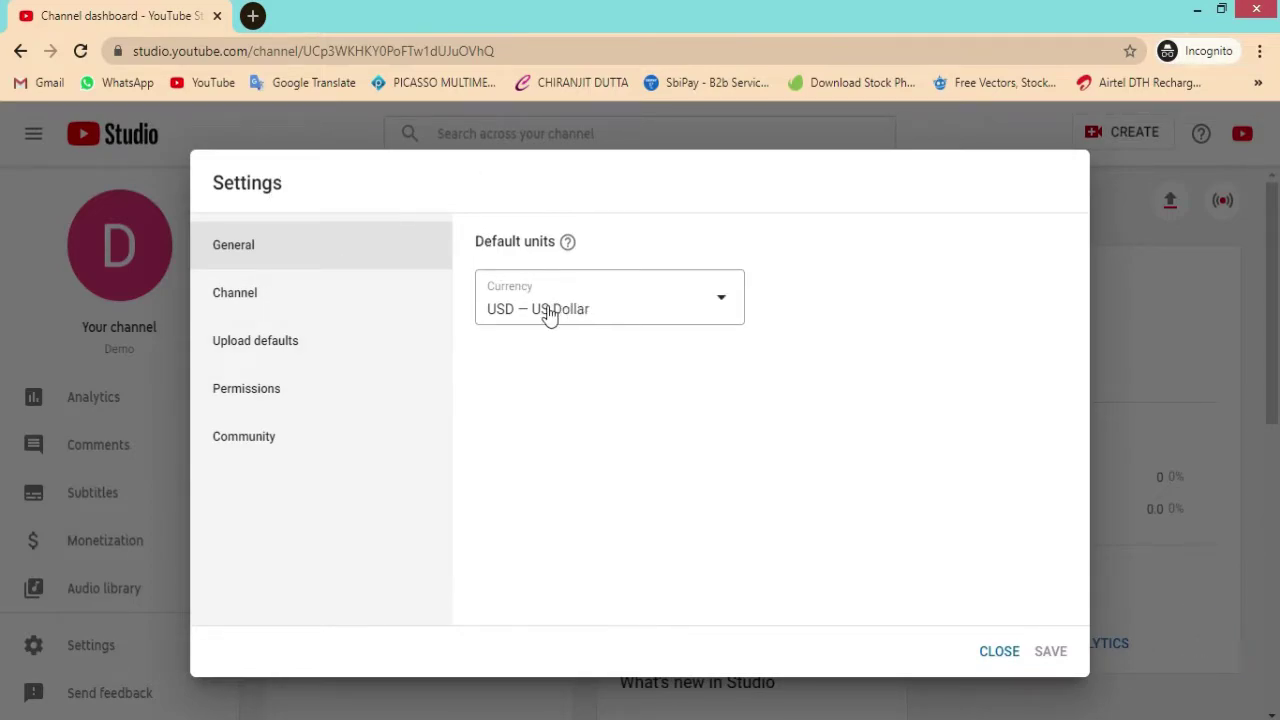
left_click(254, 298)
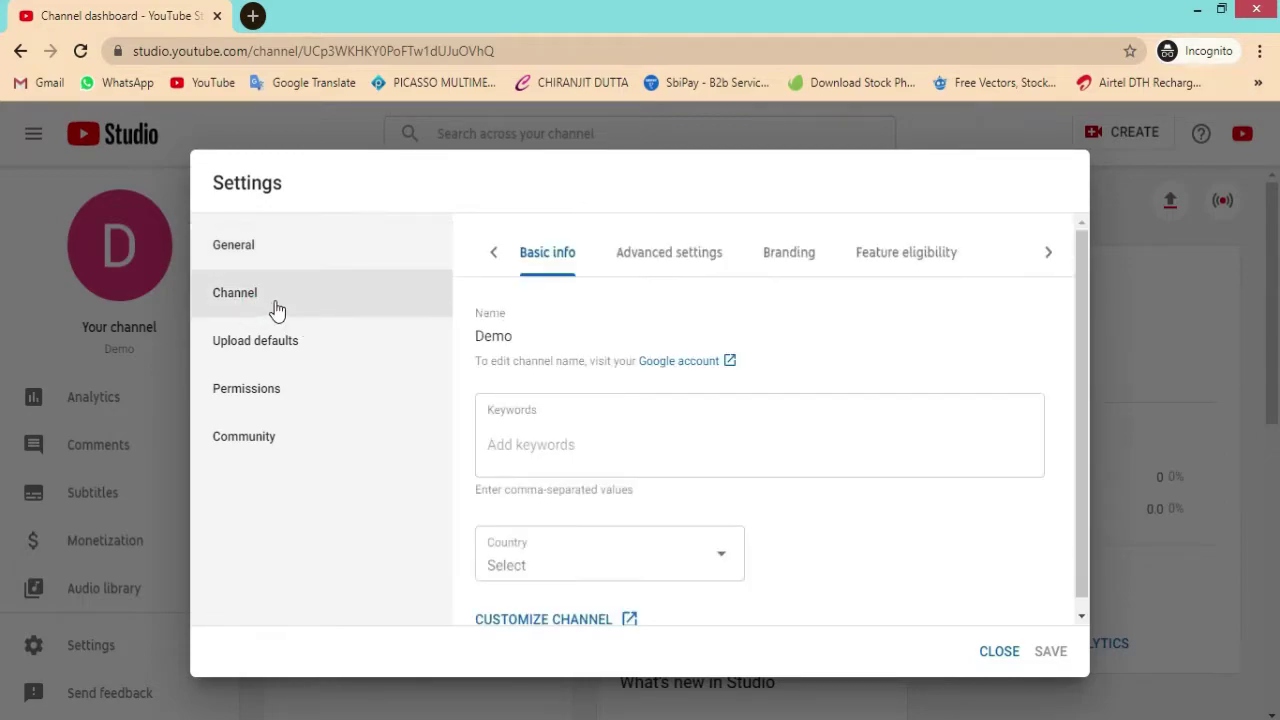
left_click(565, 435)
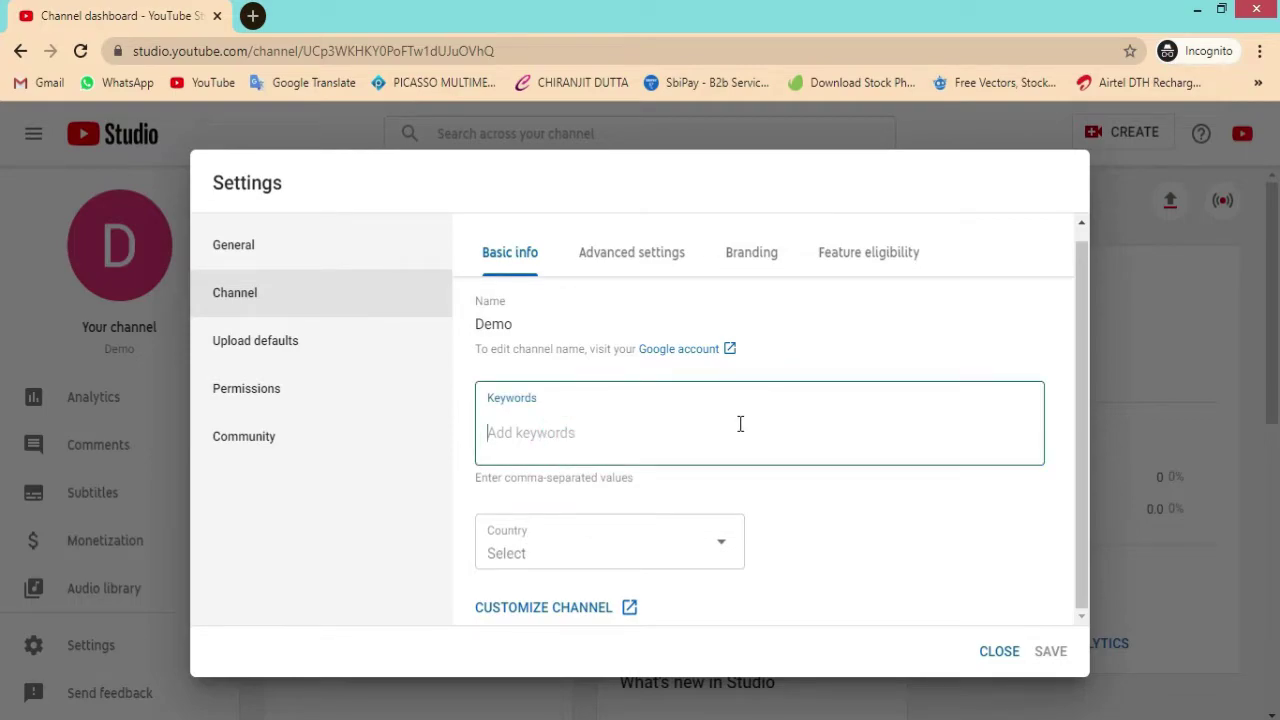
type("Youtube Vidoe")
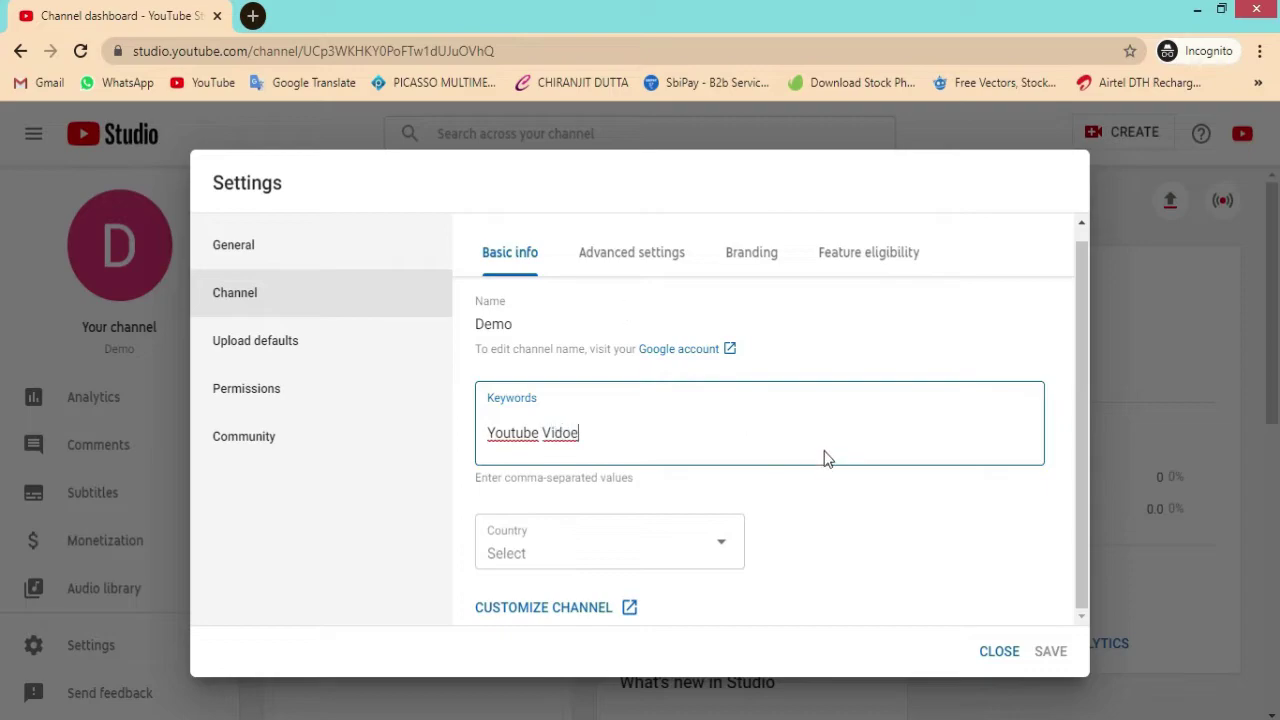
left_click(823, 445)
left_click(855, 560)
left_click(798, 455)
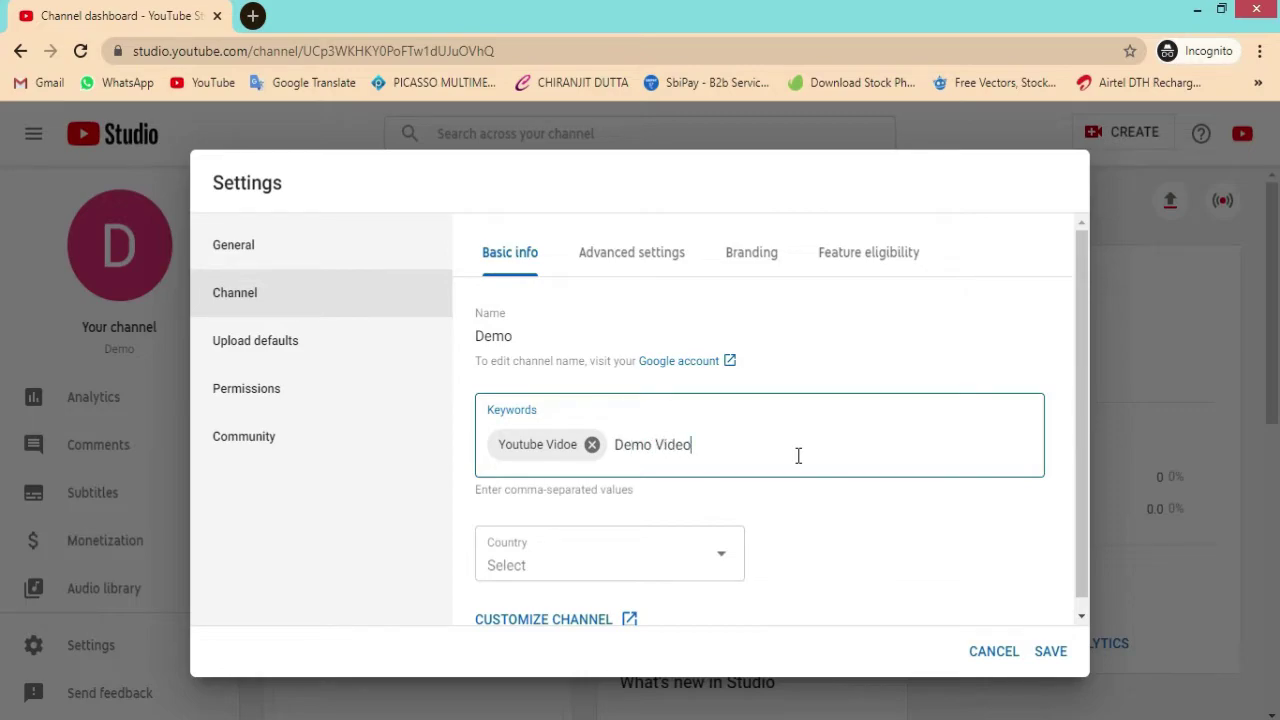
left_click(884, 569)
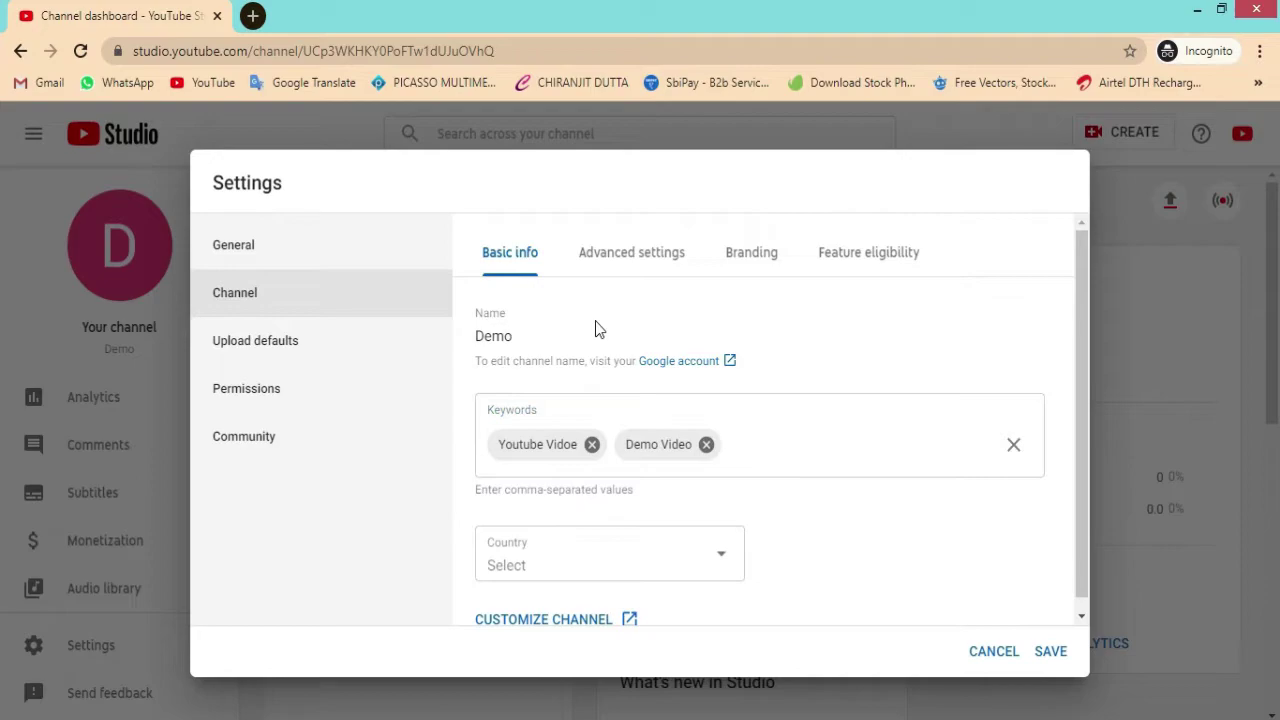
Step: Set the channel country to India and go to Advanced settings
scroll(620, 340, "down", 1)
left_click(720, 545)
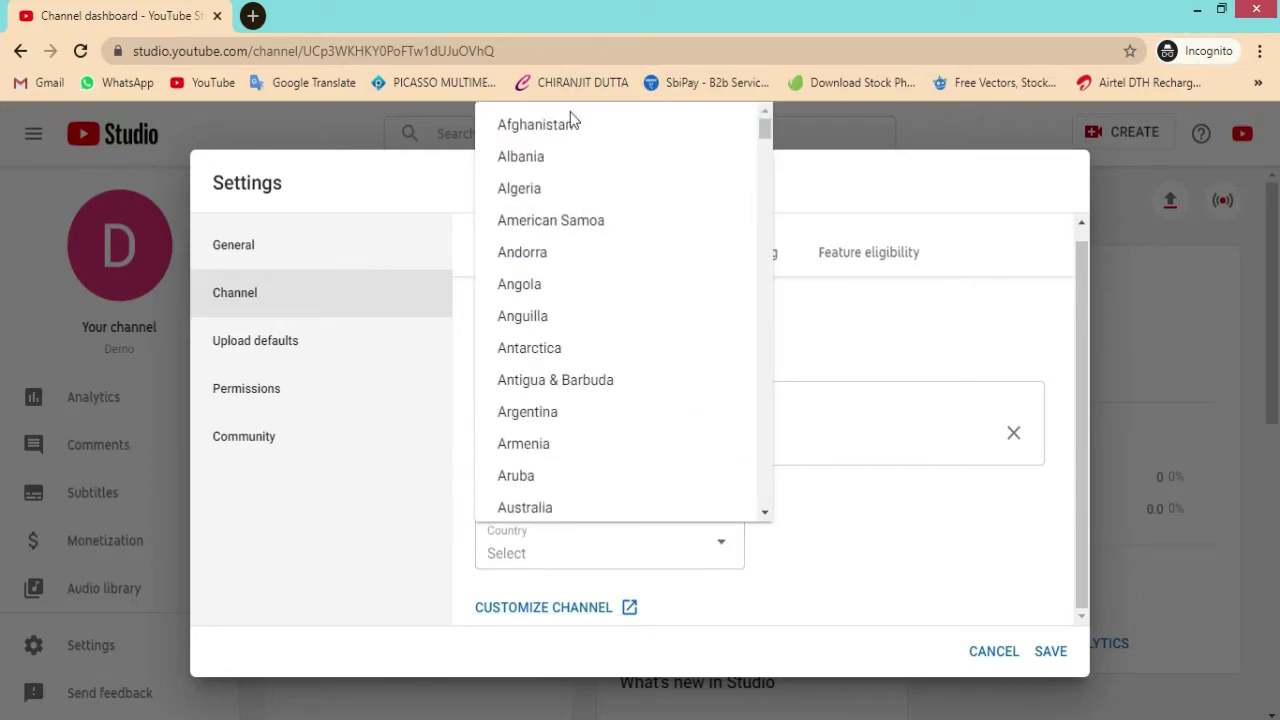
scroll(565, 400, "down", 4)
scroll(570, 420, "down", 13)
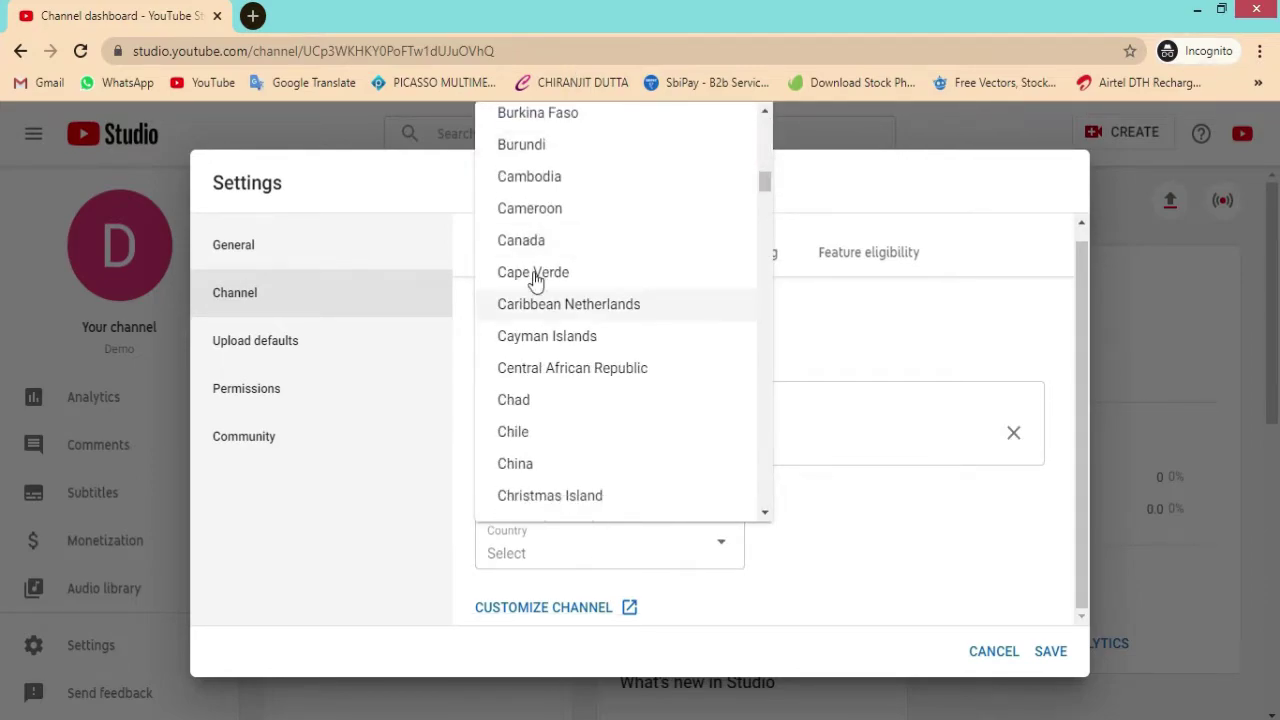
scroll(550, 400, "down", 15)
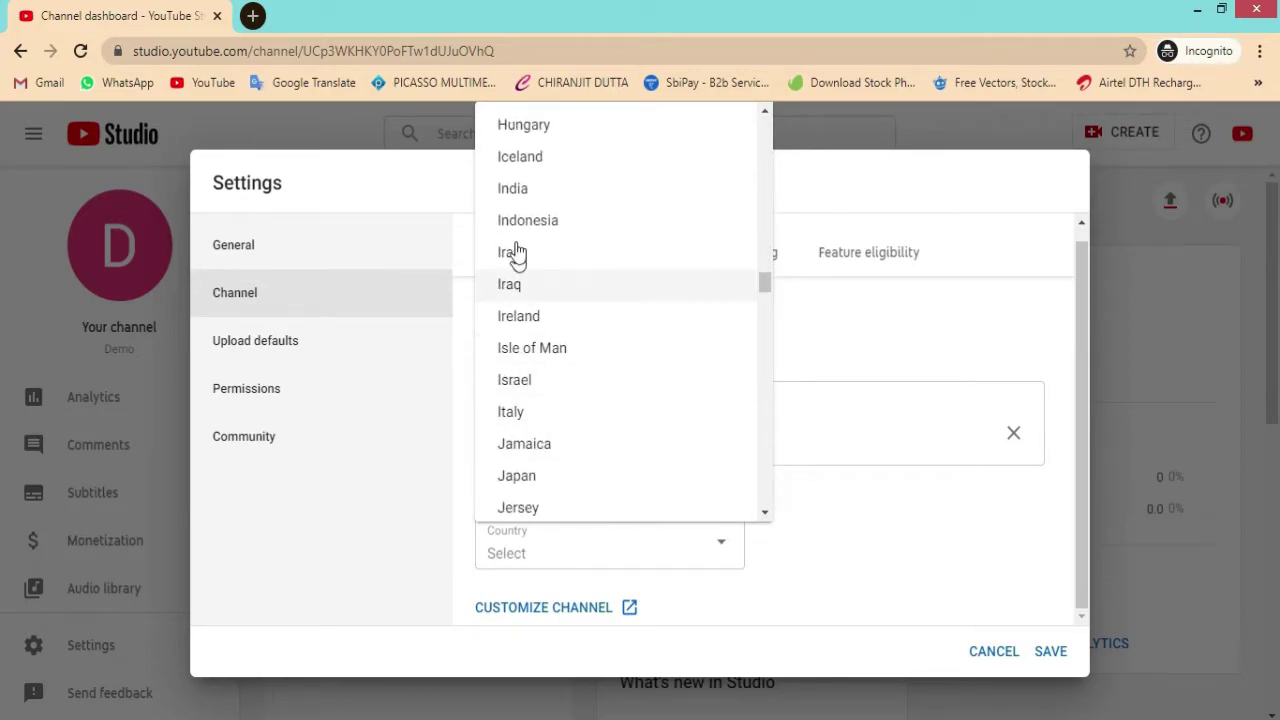
left_click(520, 200)
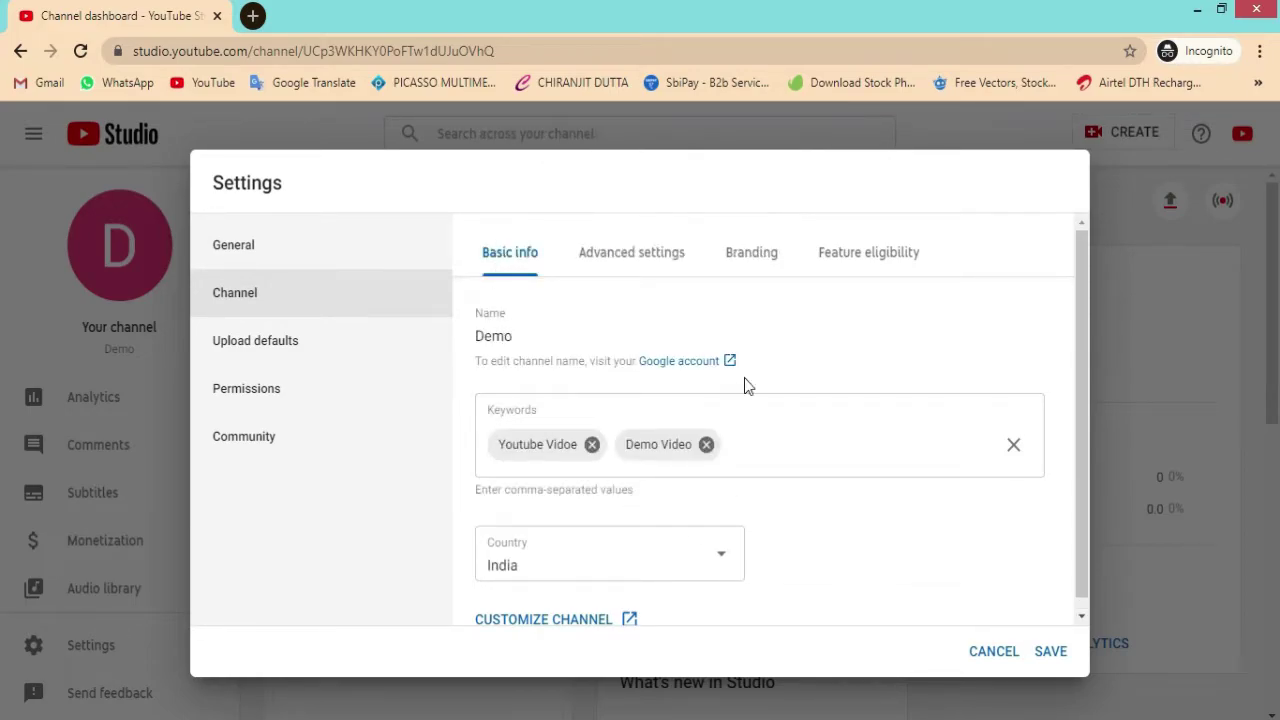
left_click(636, 252)
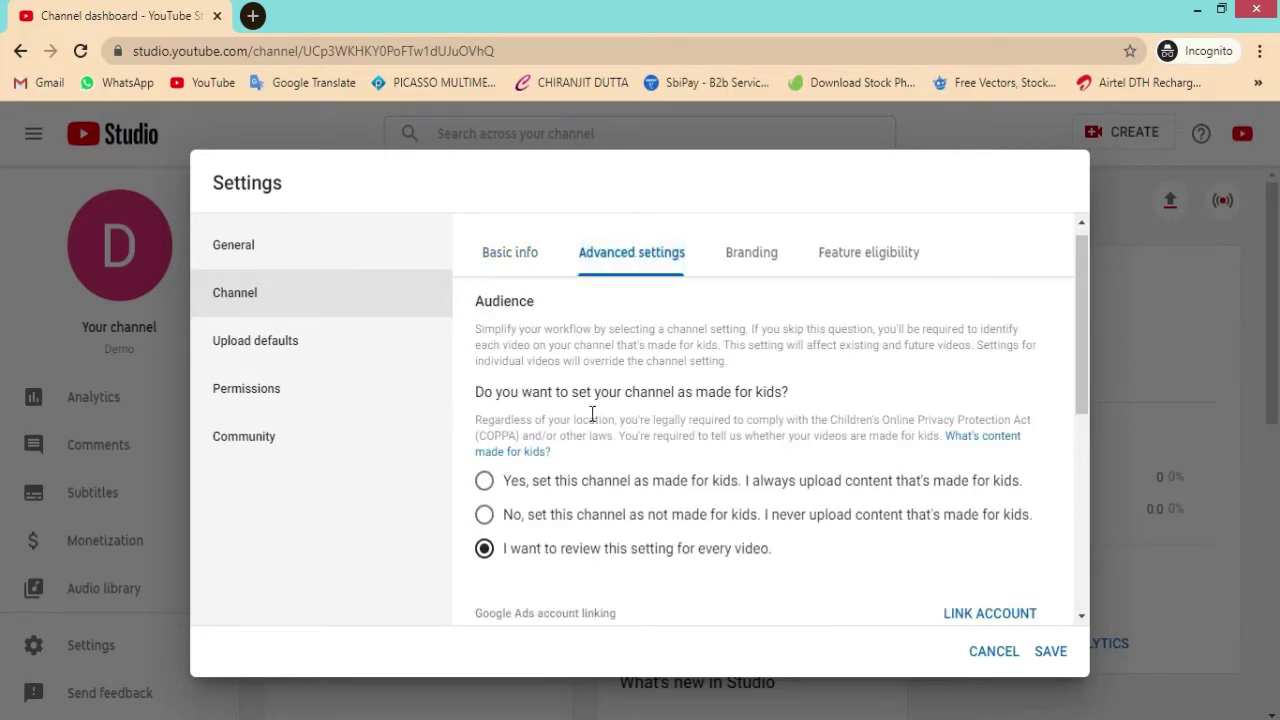
Step: Look through the channel's Advanced settings, then switch to the Branding tab
scroll(616, 410, "down", 5)
scroll(638, 408, "up", 3)
scroll(565, 498, "down", 2)
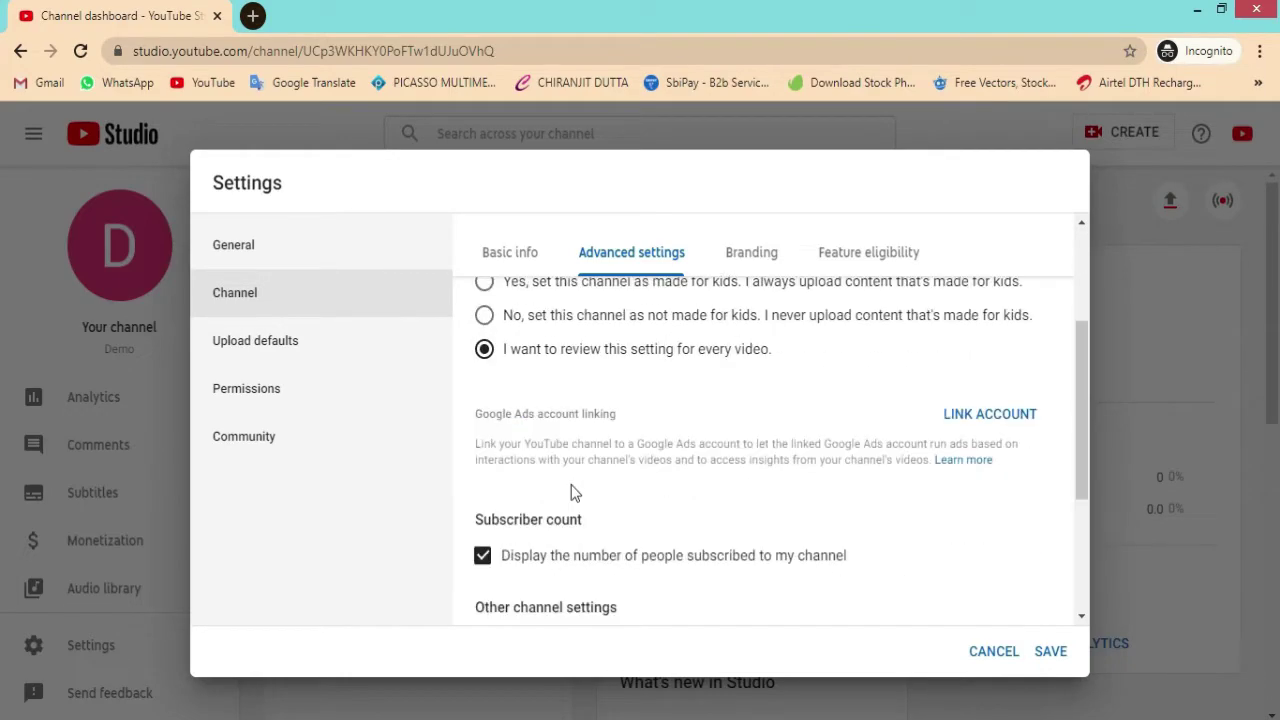
left_click(751, 258)
Step: Set the YouTube social square svg from Downloads as the video watermark
left_click(810, 507)
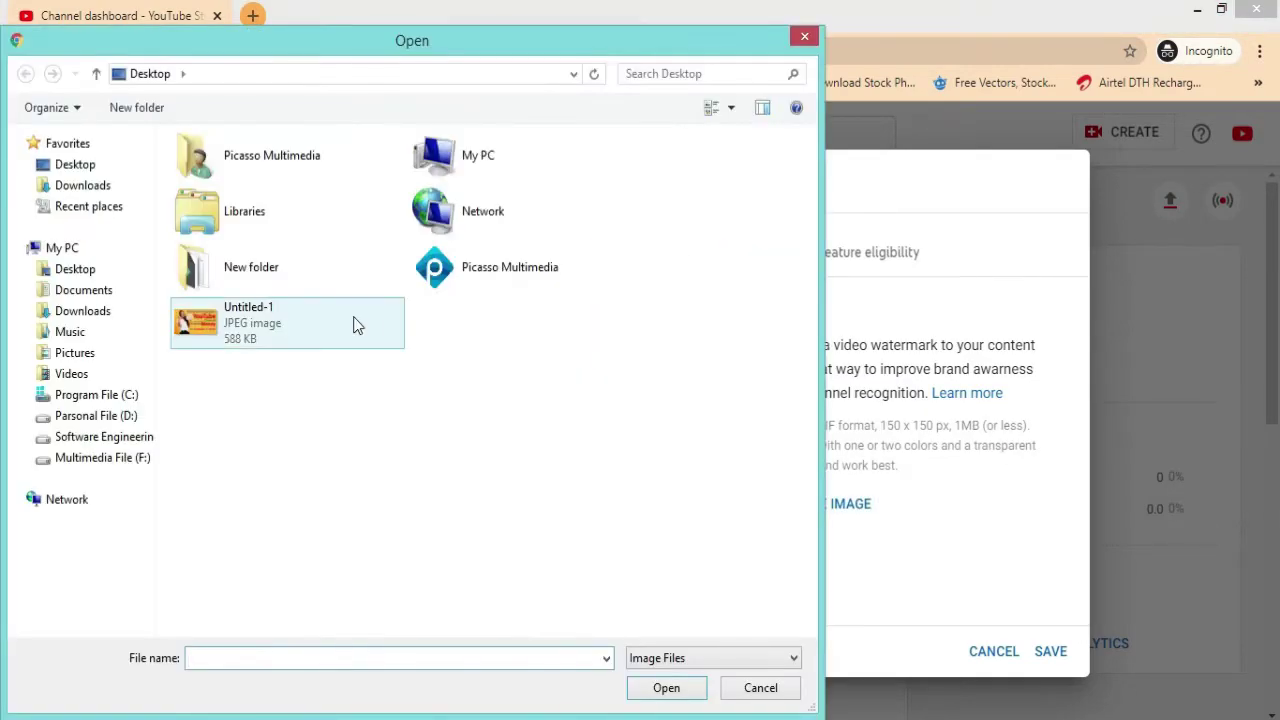
left_click(83, 186)
left_click(466, 190)
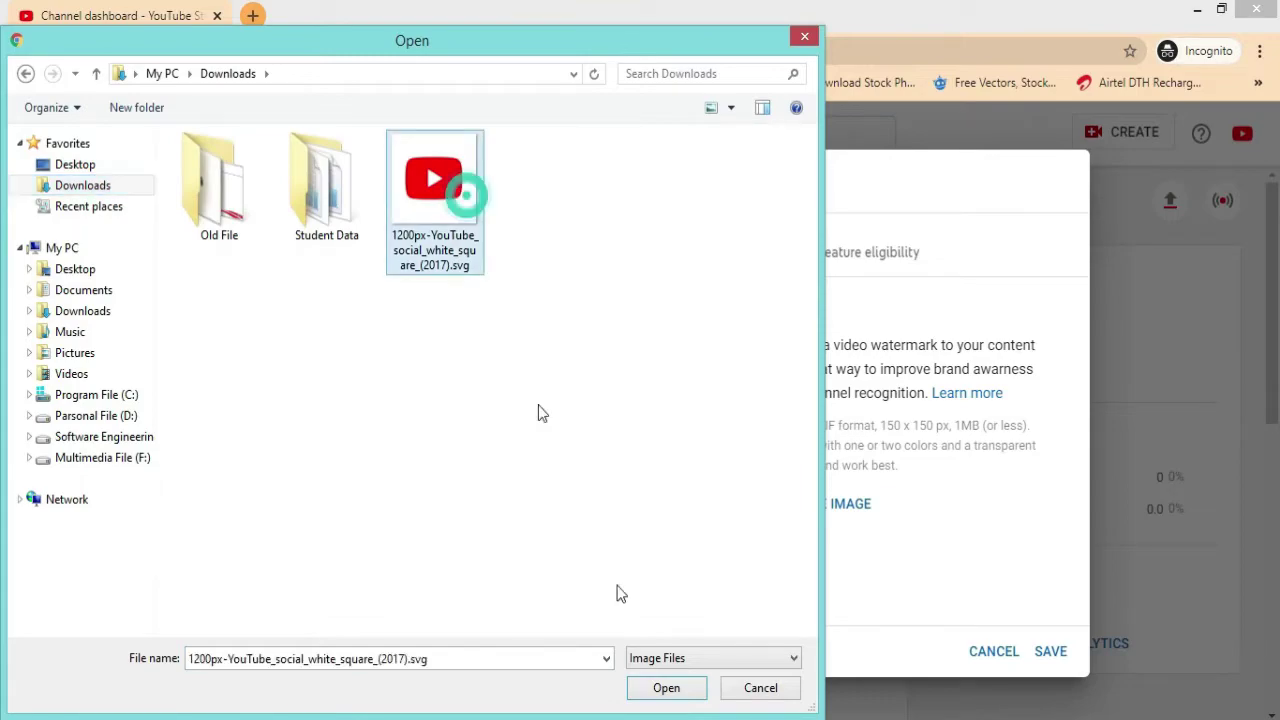
left_click(666, 688)
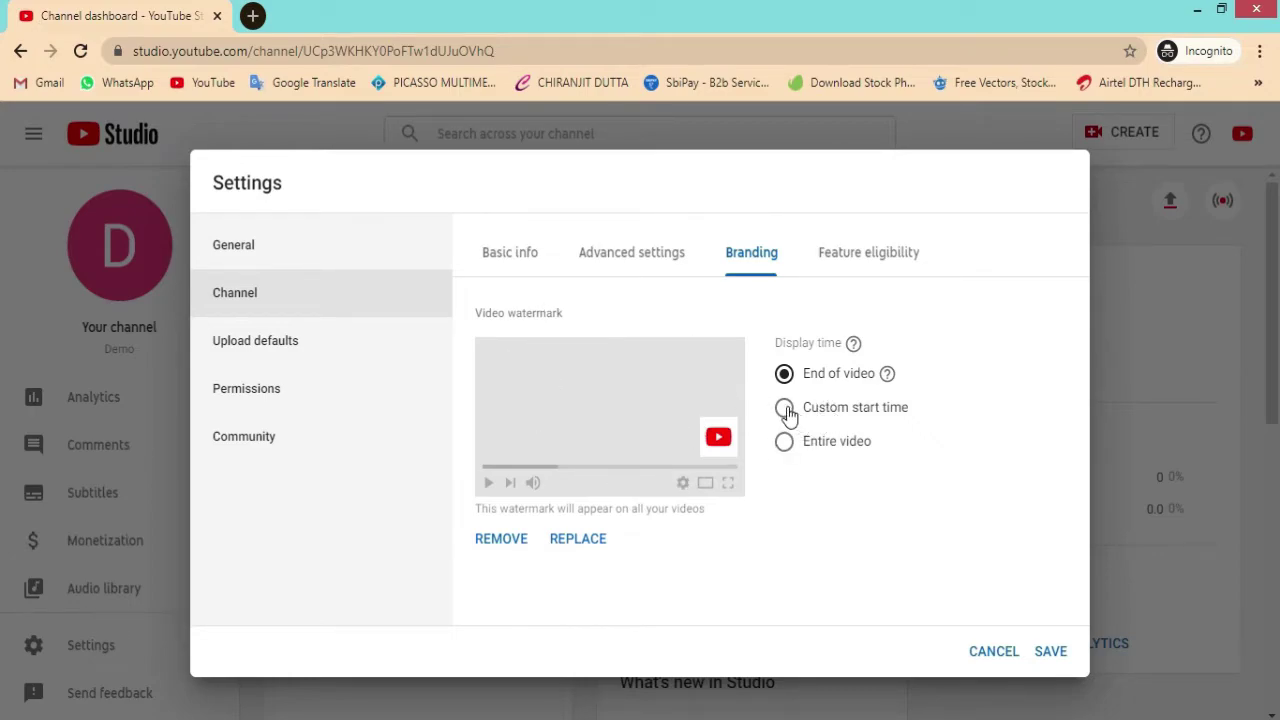
Step: Try the watermark display-time options, keep End of video, then view Feature eligibility
left_click(843, 418)
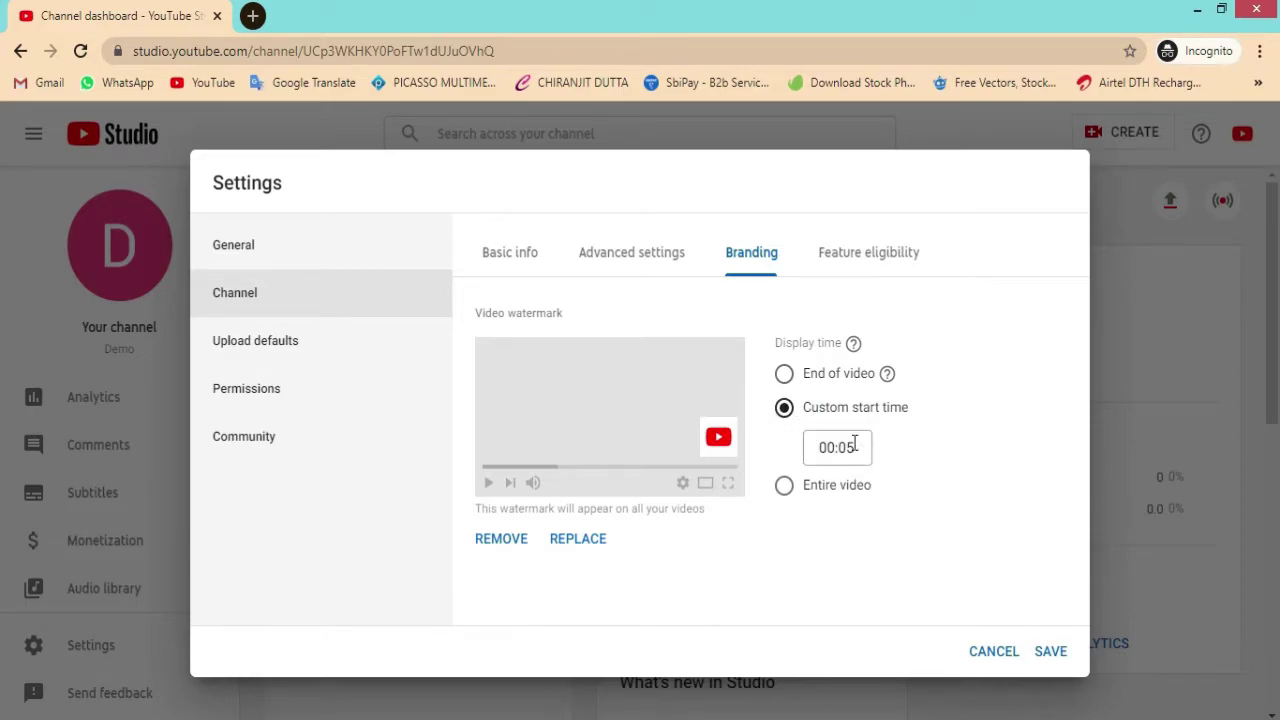
left_click(785, 374)
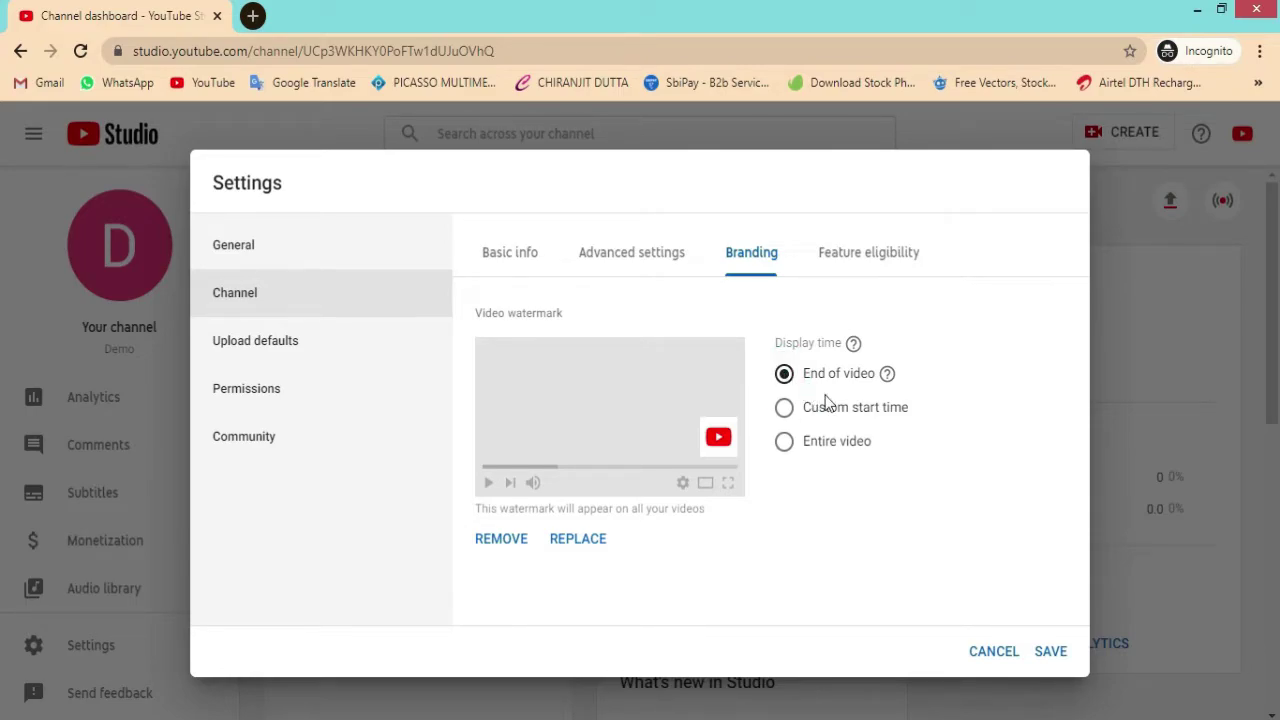
left_click(786, 443)
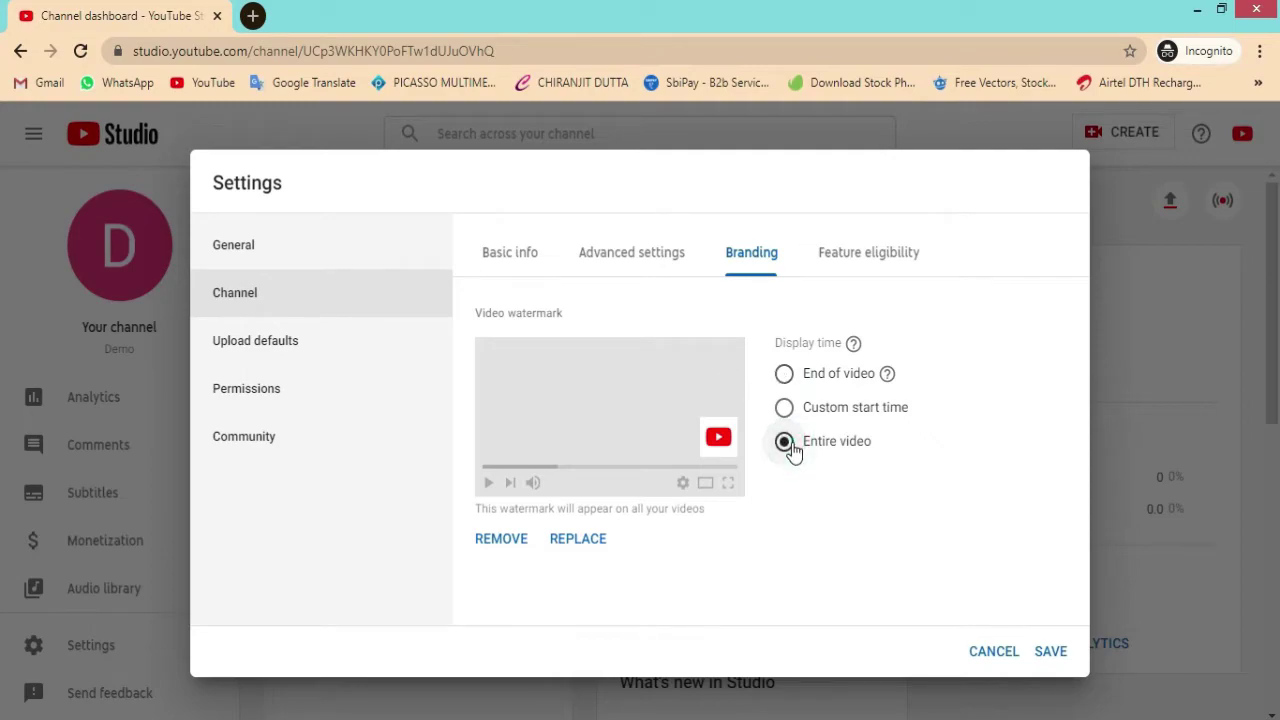
left_click(785, 375)
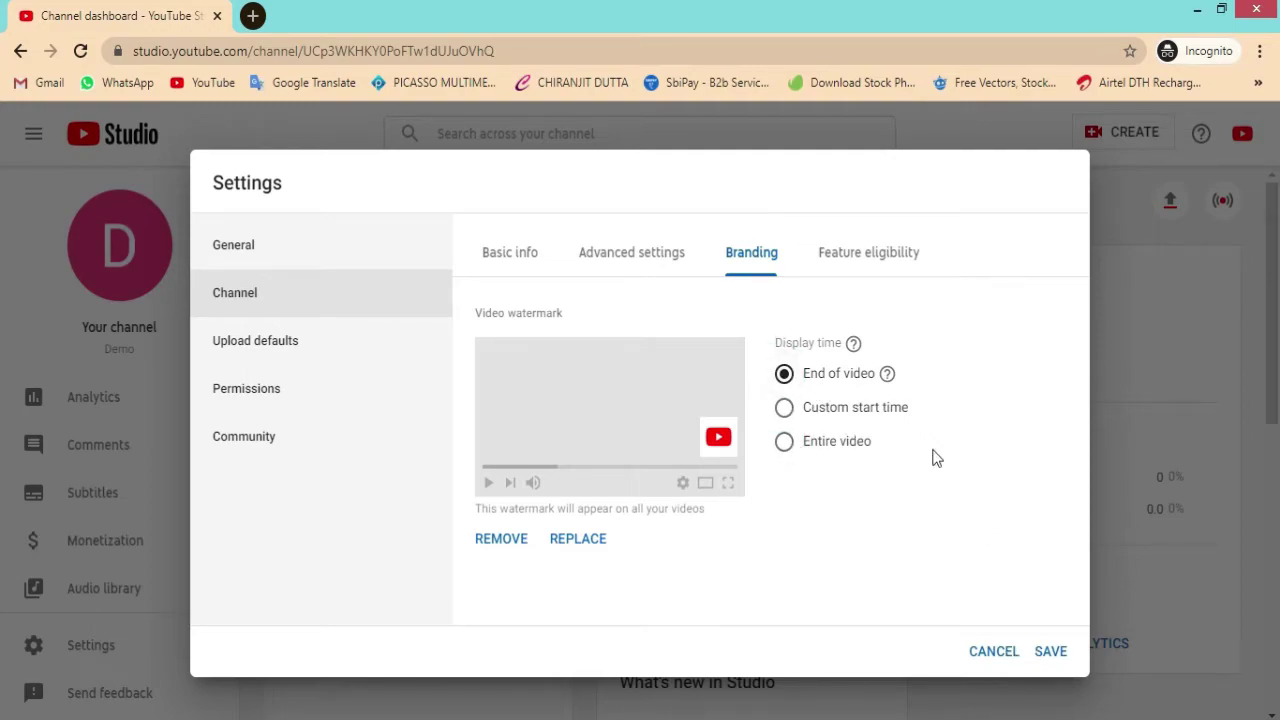
left_click(856, 253)
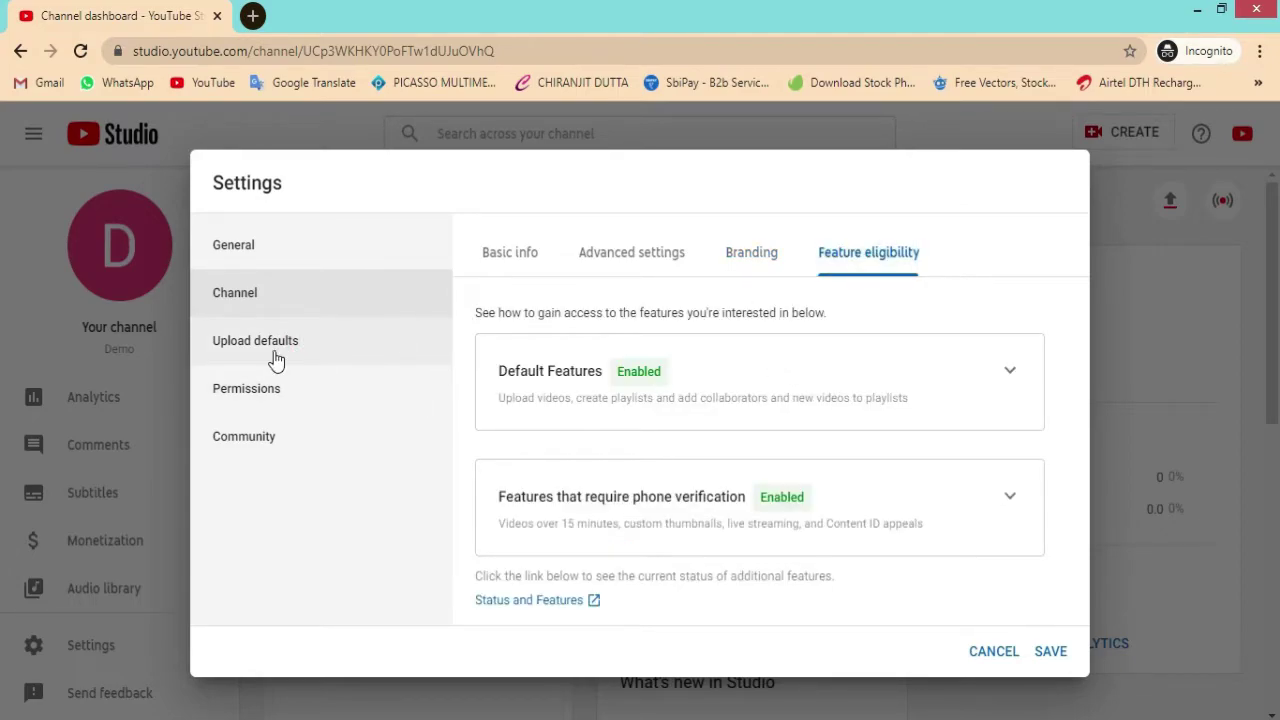
Step: Open Upload defaults and look at the default Title and Description fields
left_click(307, 360)
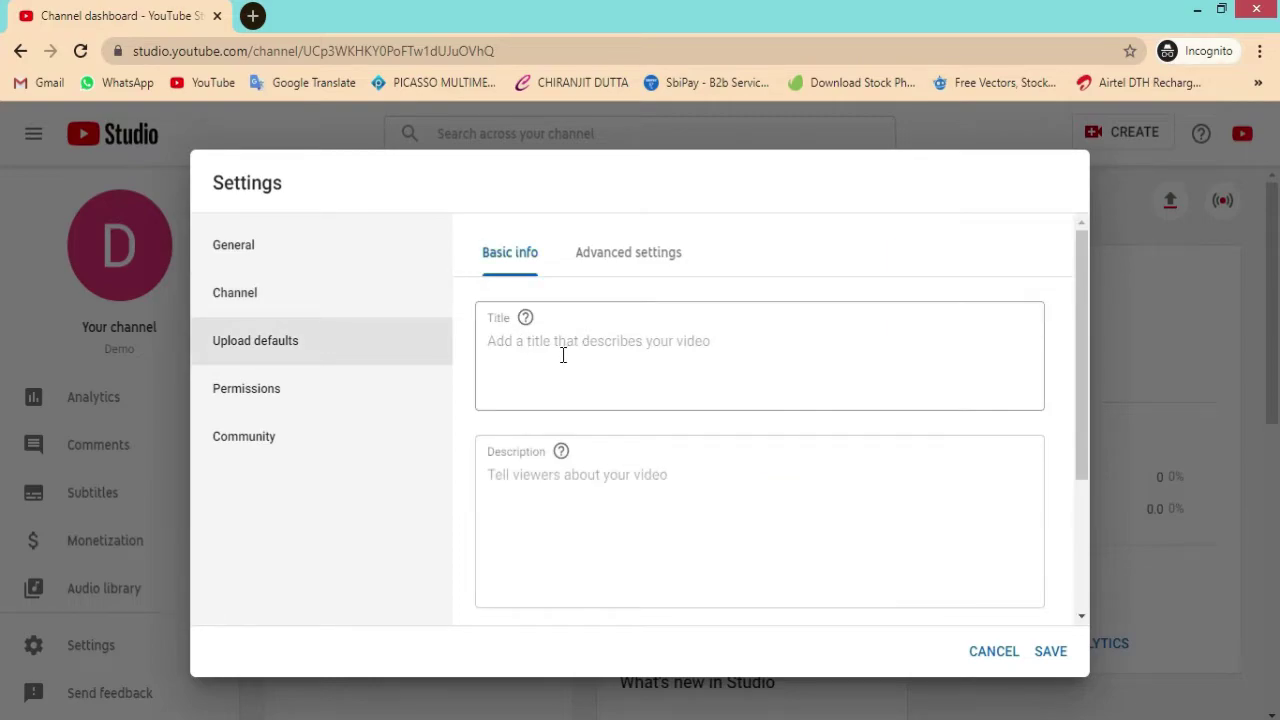
scroll(563, 352, "down", 2)
scroll(586, 349, "up", 2)
left_click(535, 371)
scroll(617, 417, "down", 3)
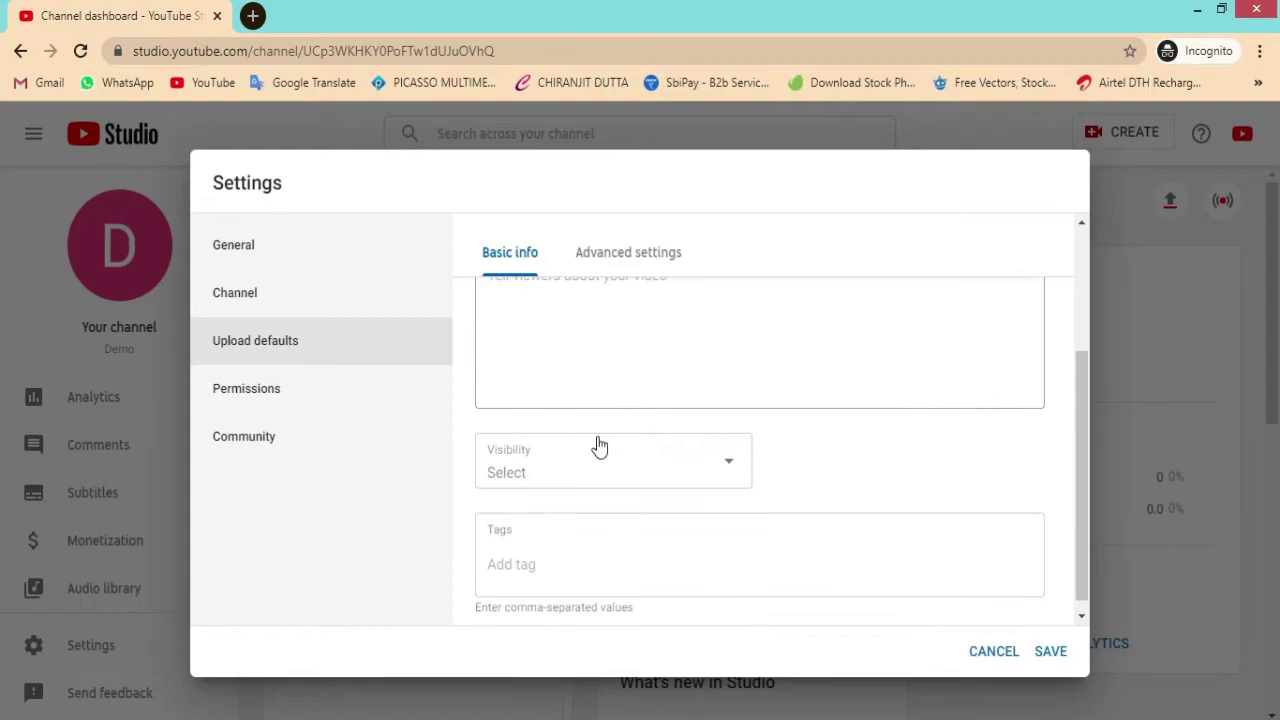
left_click(577, 311)
scroll(574, 349, "up", 3)
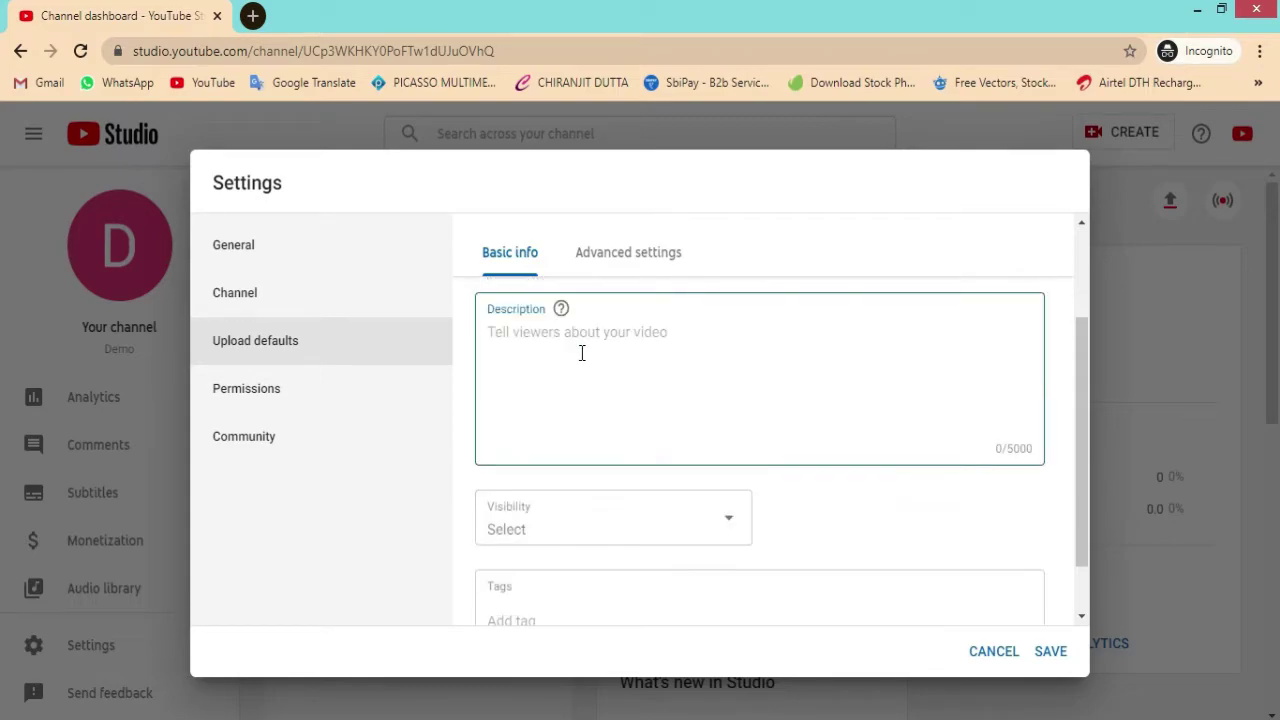
scroll(600, 429, "down", 3)
Step: Check the default Visibility and Tags without changing them, then go to Advanced settings
left_click(606, 449)
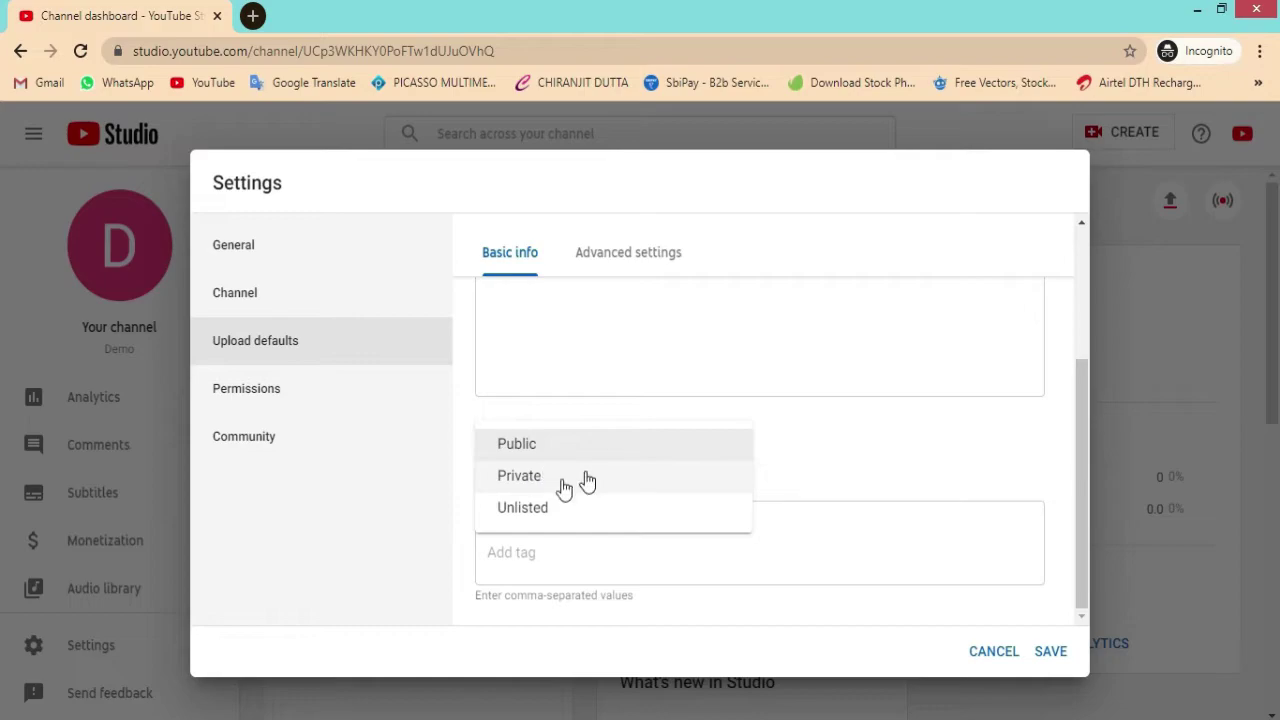
left_click(860, 477)
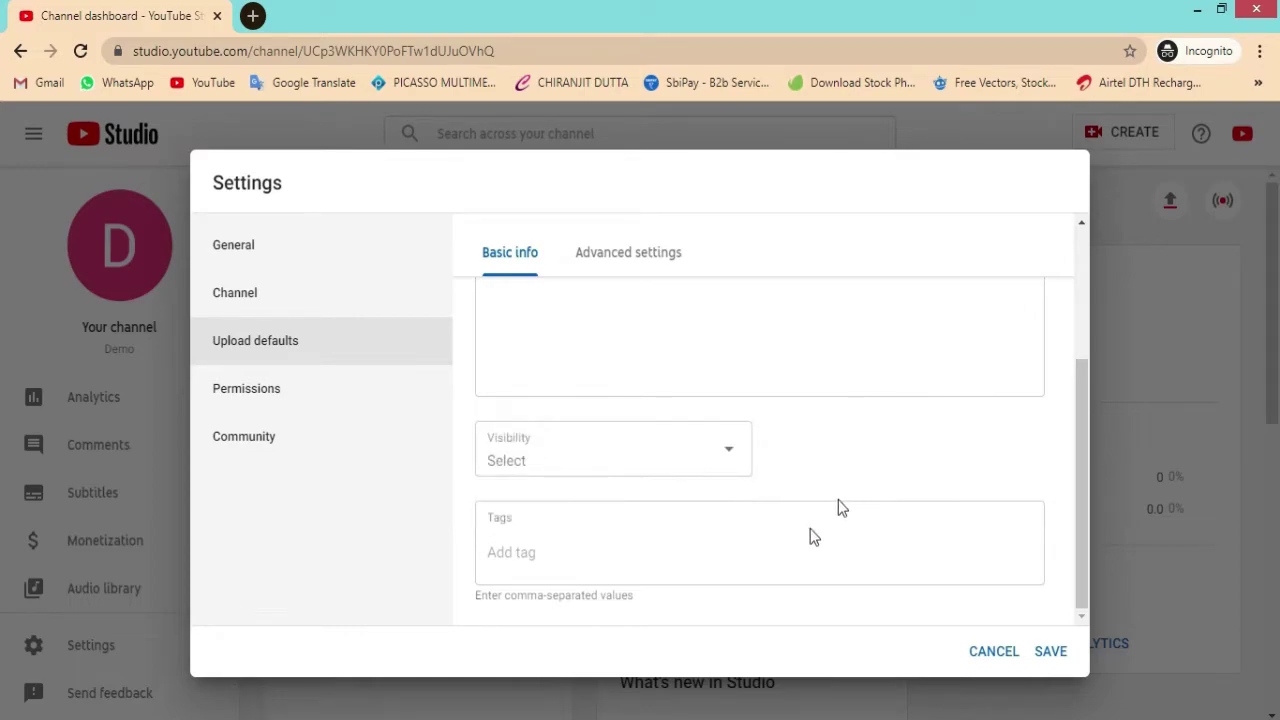
left_click(549, 545)
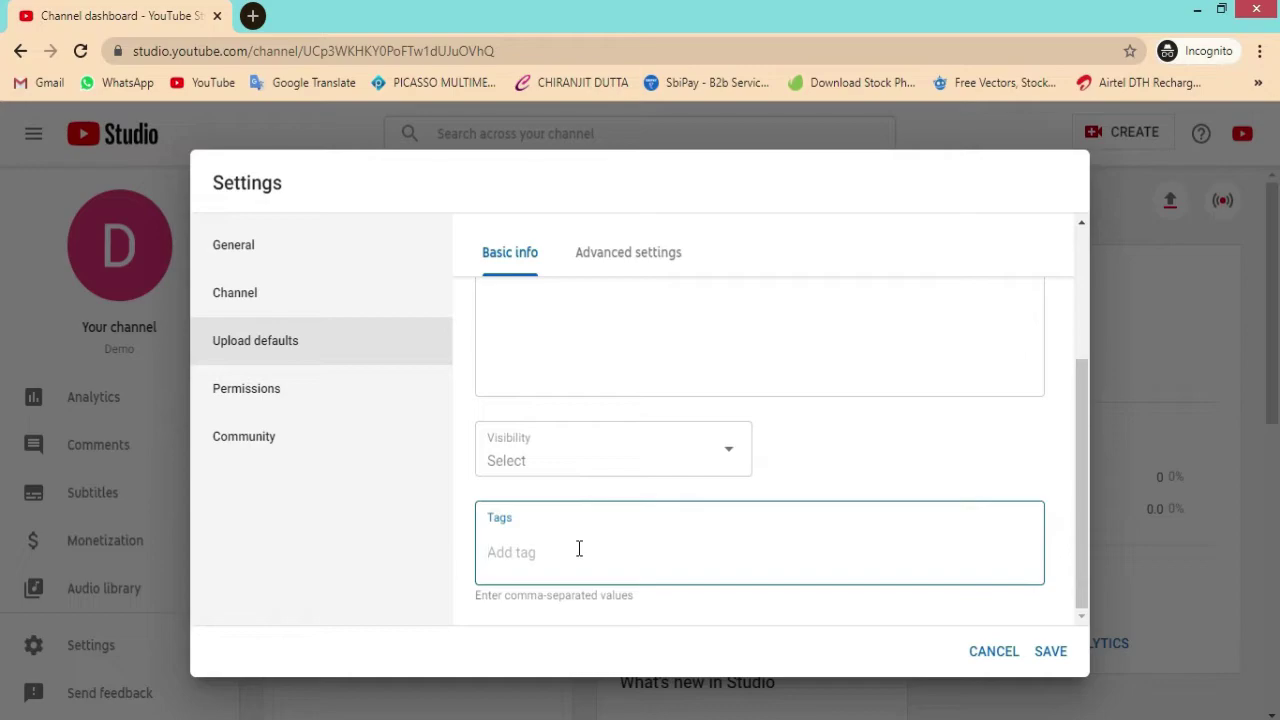
left_click(500, 251)
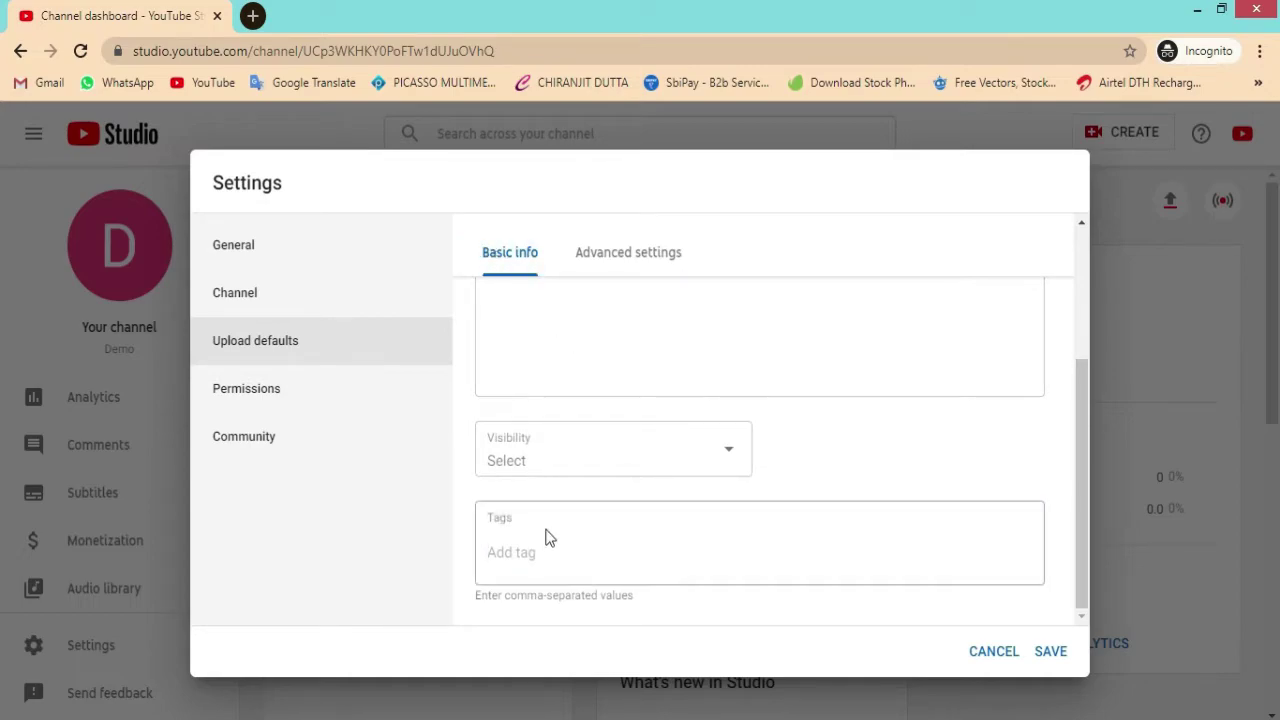
left_click(626, 256)
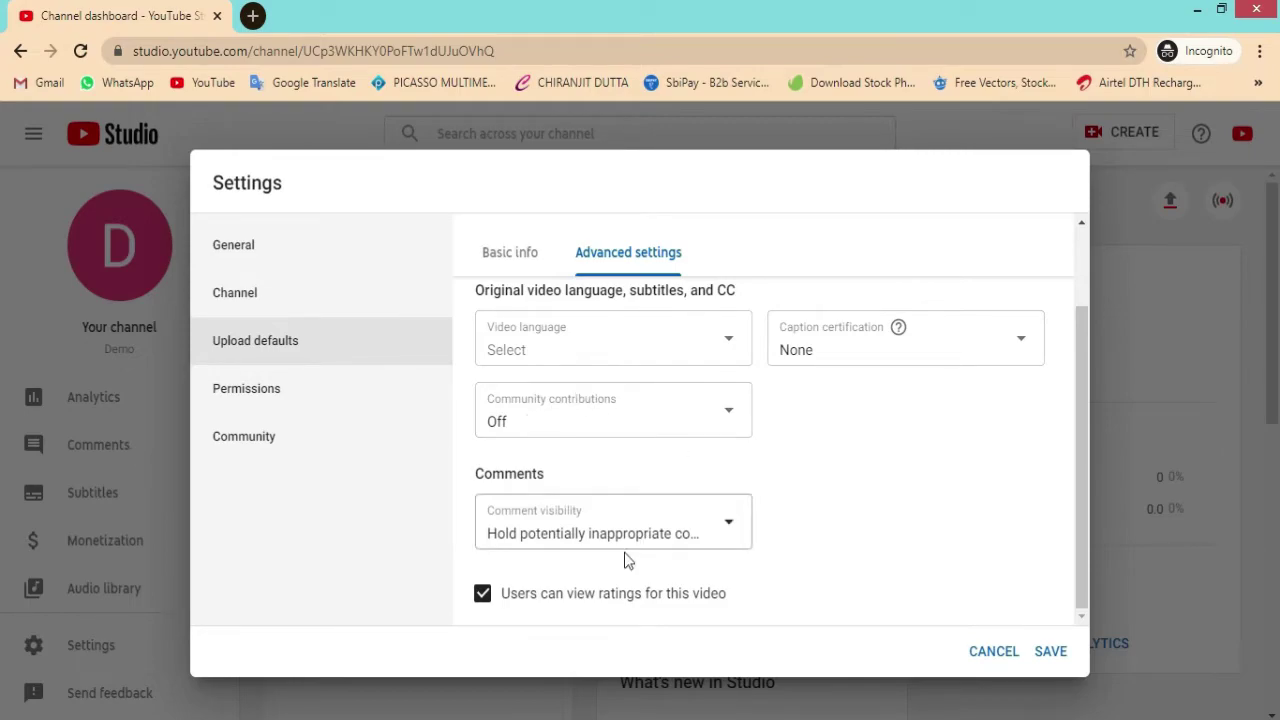
Step: Default new uploads to Allow all comments, review Permissions and Community, and save settings
left_click(665, 522)
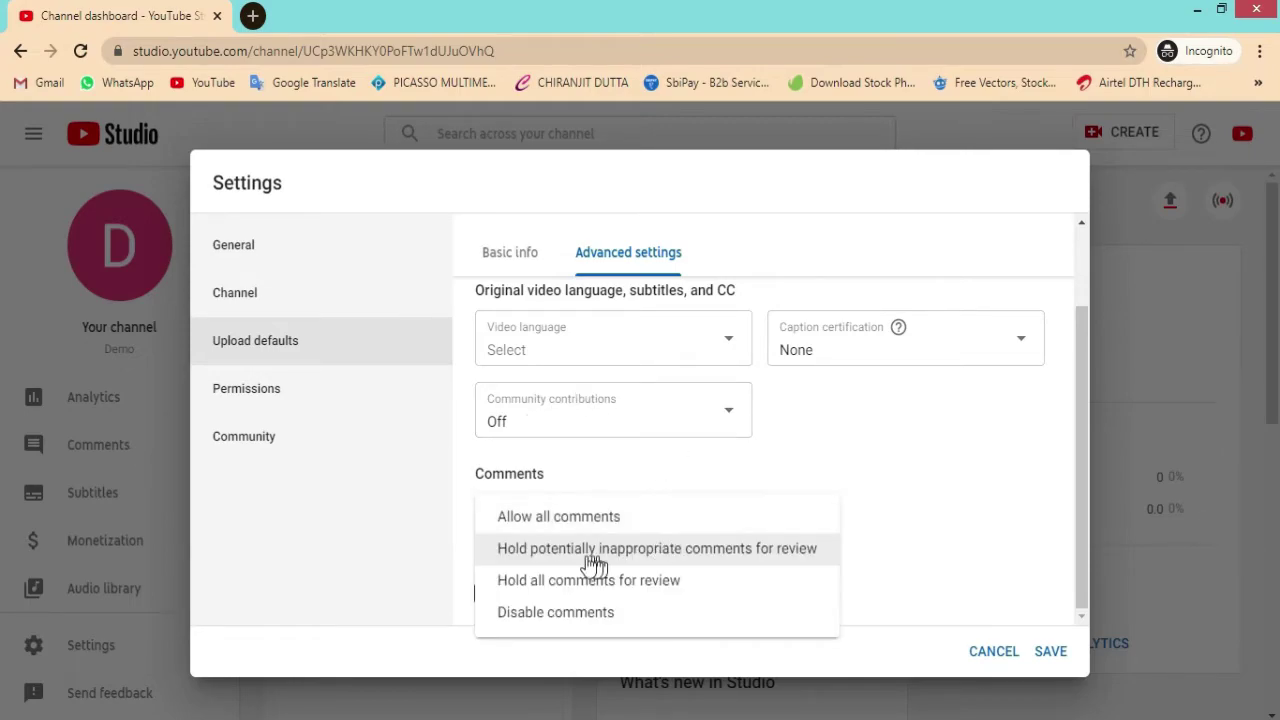
left_click(575, 518)
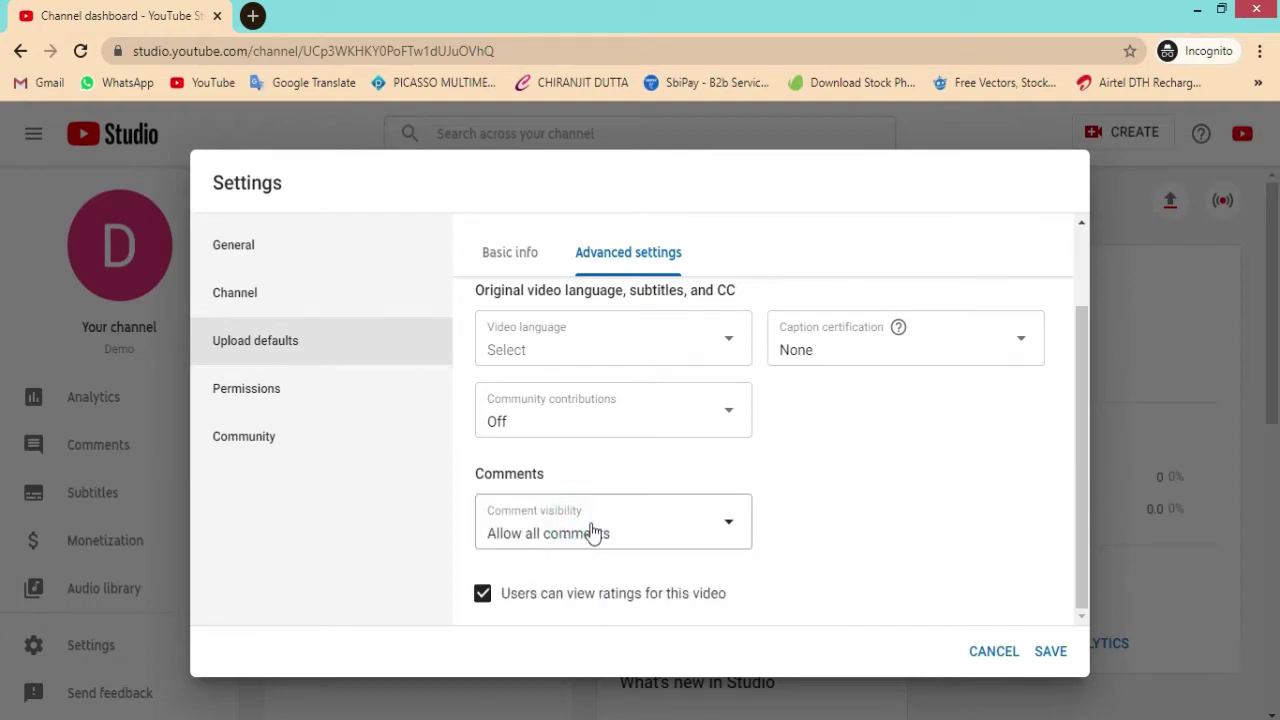
left_click(285, 392)
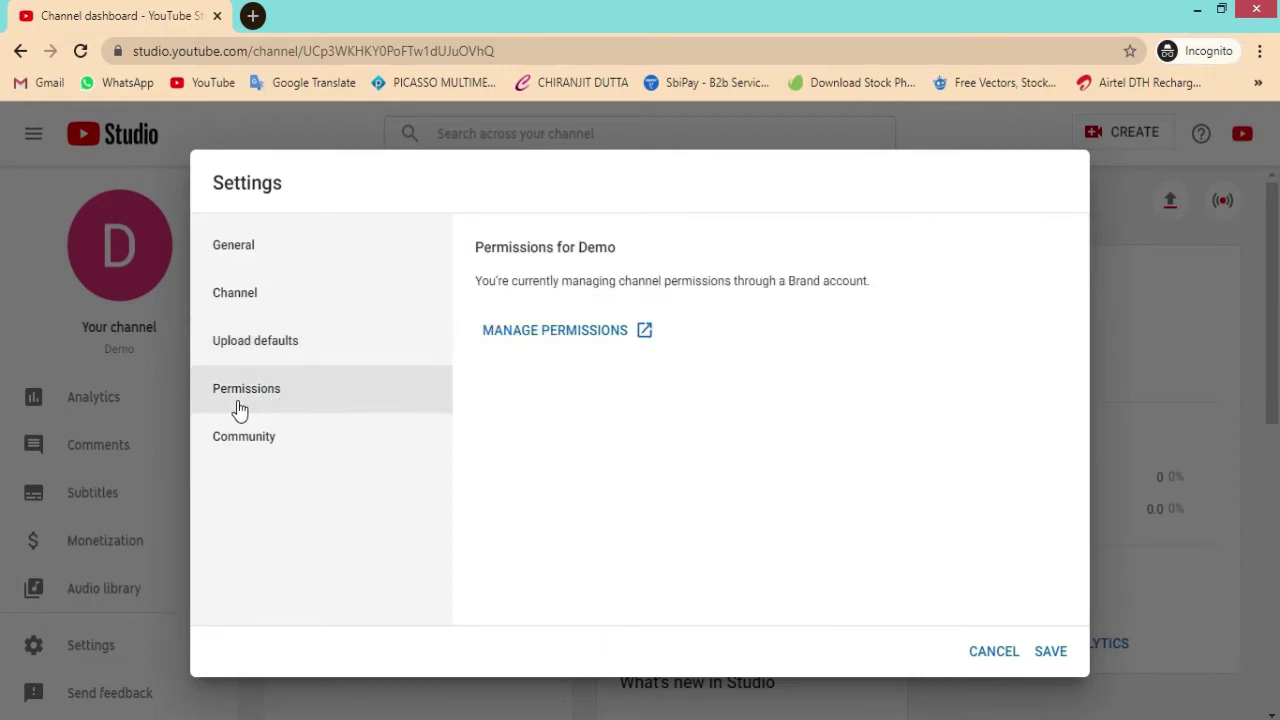
left_click(243, 436)
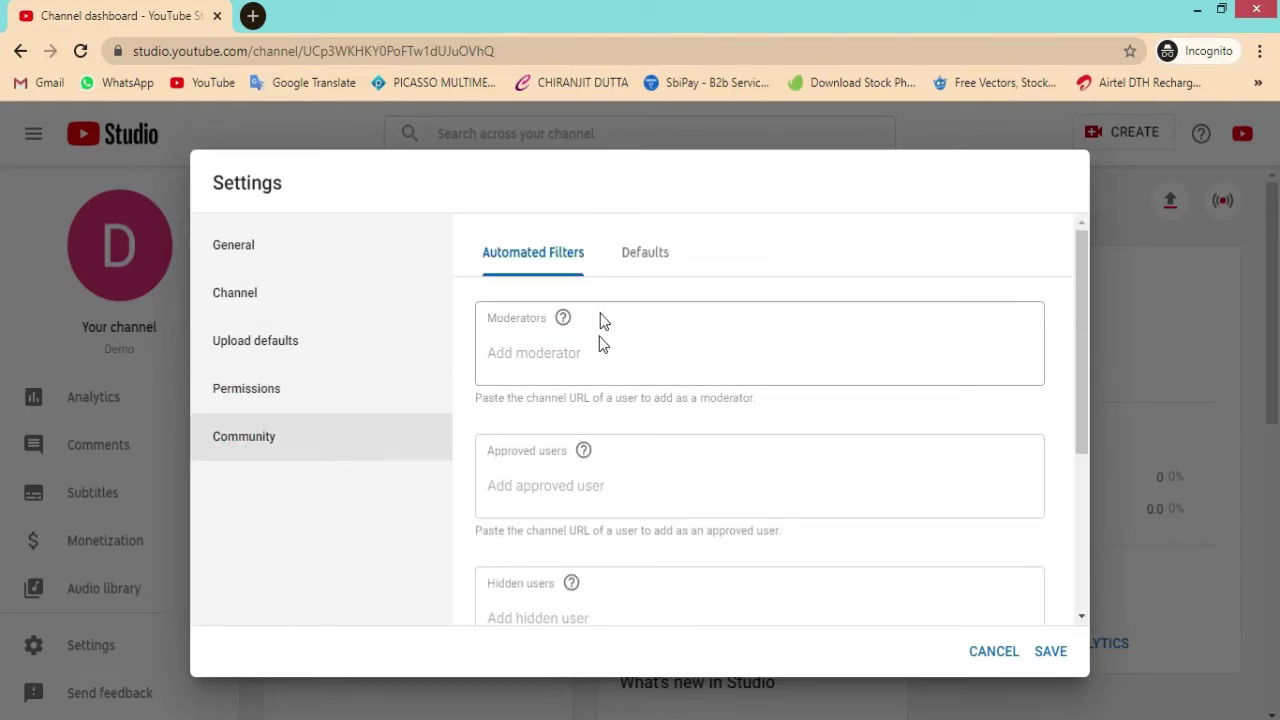
scroll(600, 318, "down", 3)
left_click(1049, 652)
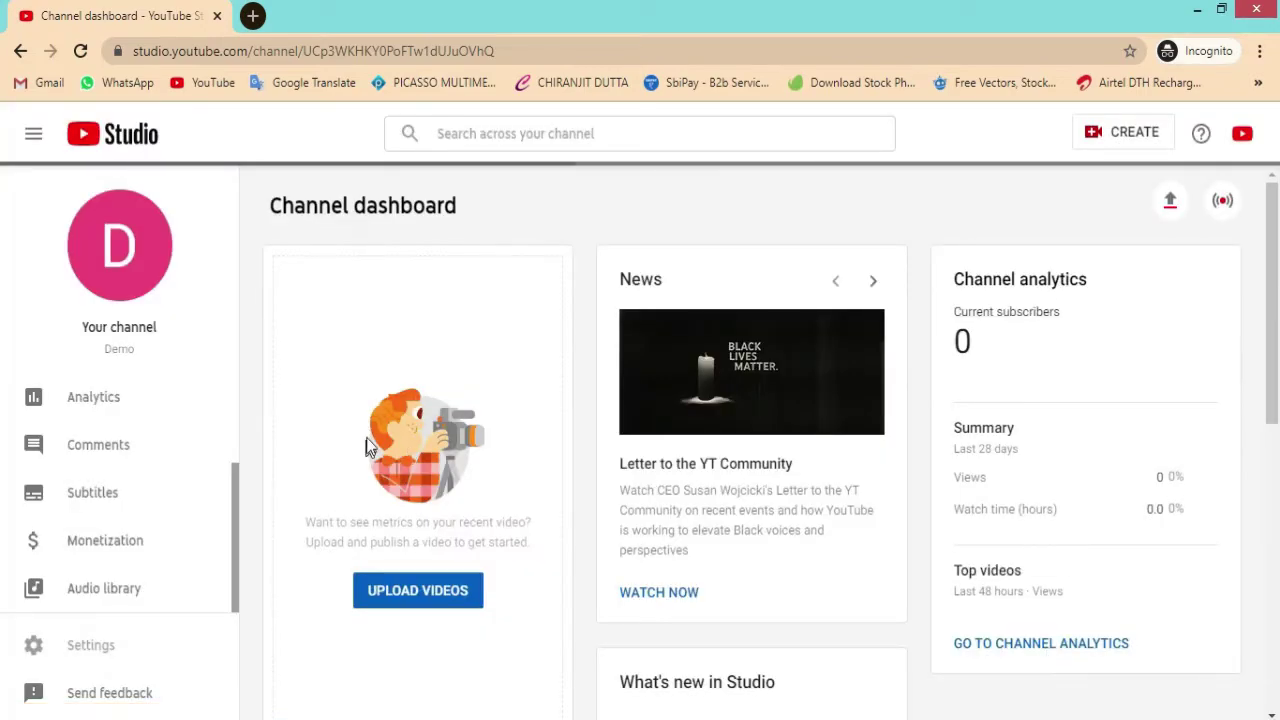
Step: Scroll the channel dashboard and start uploading a new video
scroll(331, 369, "down", 4)
scroll(335, 373, "up", 2)
scroll(360, 390, "up", 3)
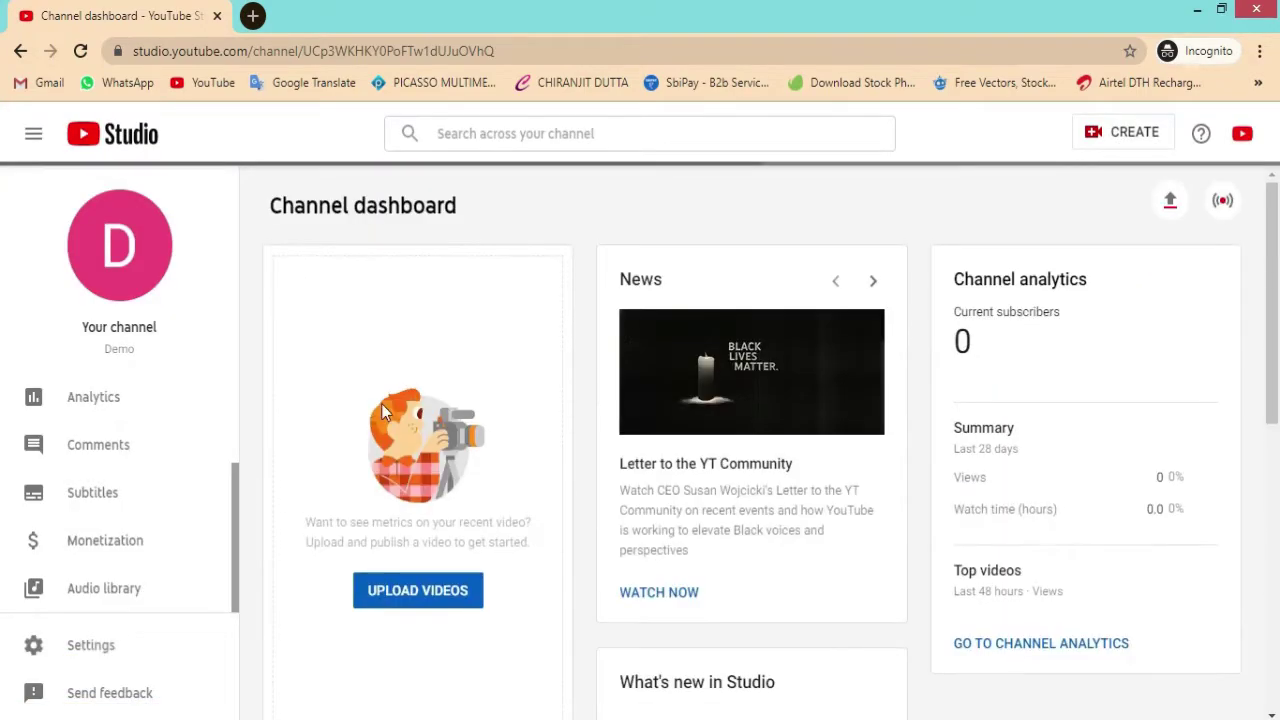
scroll(444, 440, "down", 2)
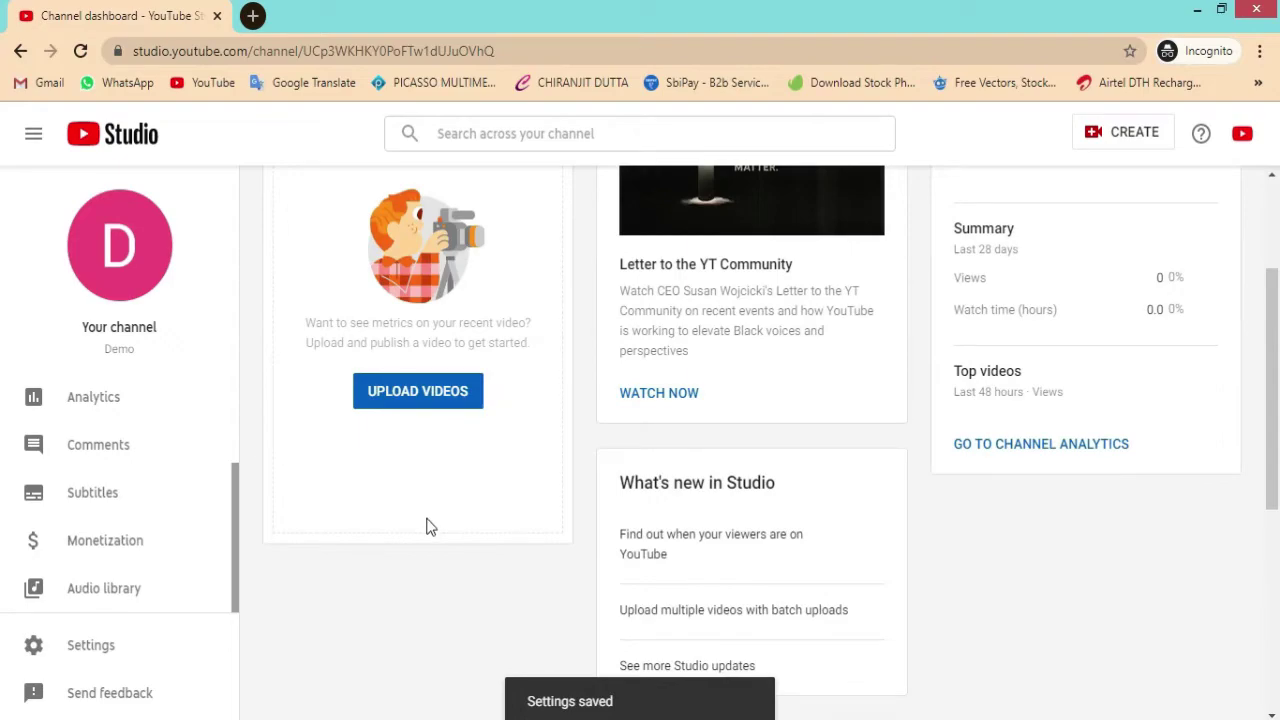
scroll(431, 480, "down", 5)
scroll(431, 480, "up", 6)
scroll(410, 430, "down", 1)
left_click(405, 397)
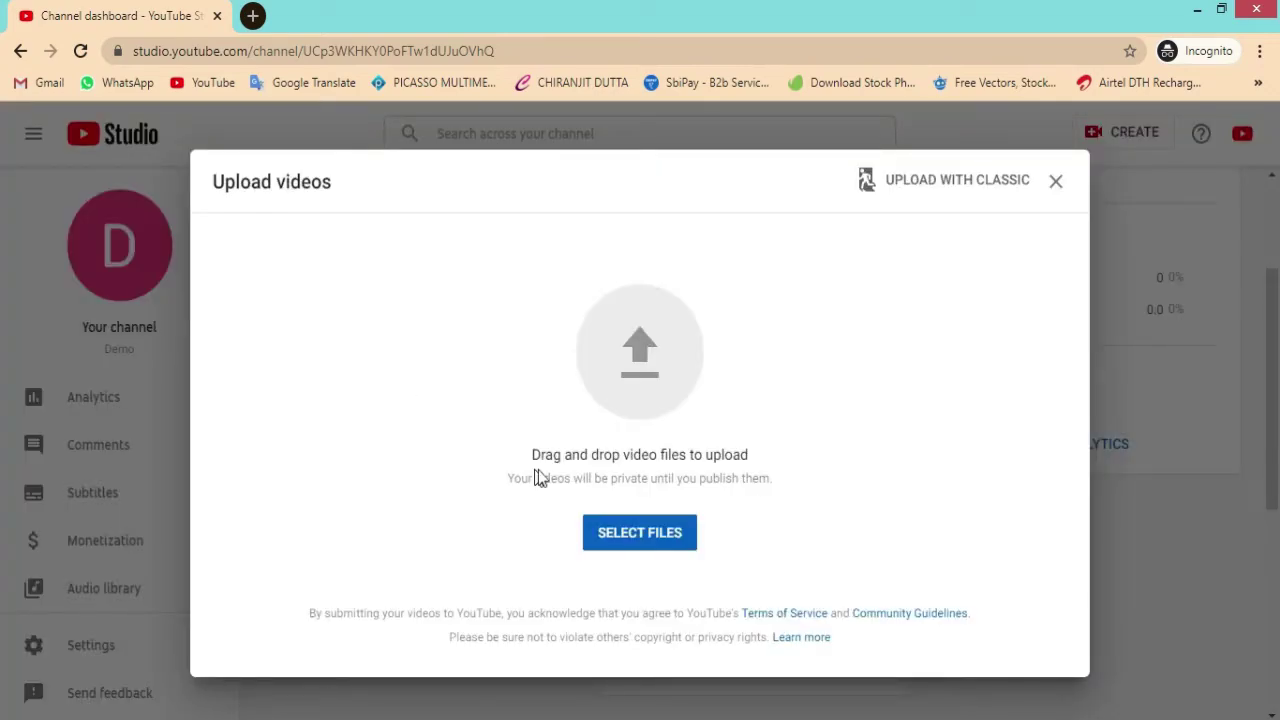
Step: Upload Part_i.mp4 from the Desktop and begin editing its 'Part i' title
left_click(632, 530)
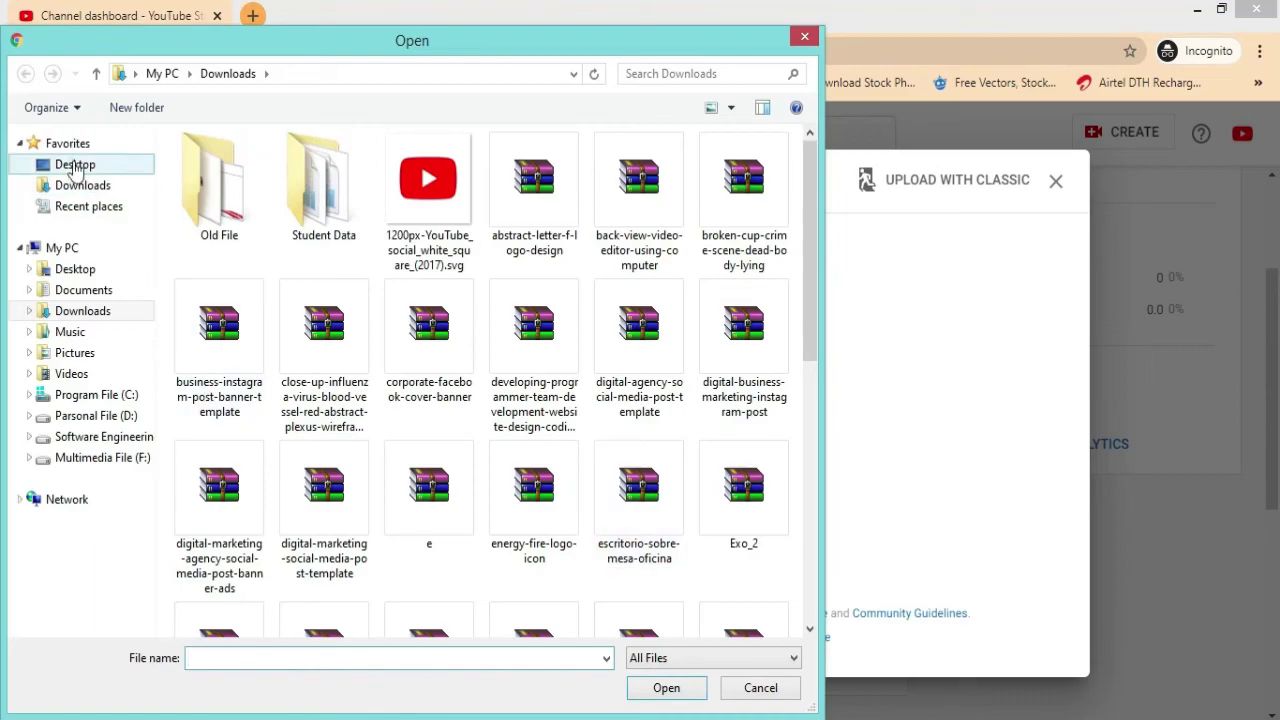
left_click(75, 165)
left_click(230, 318)
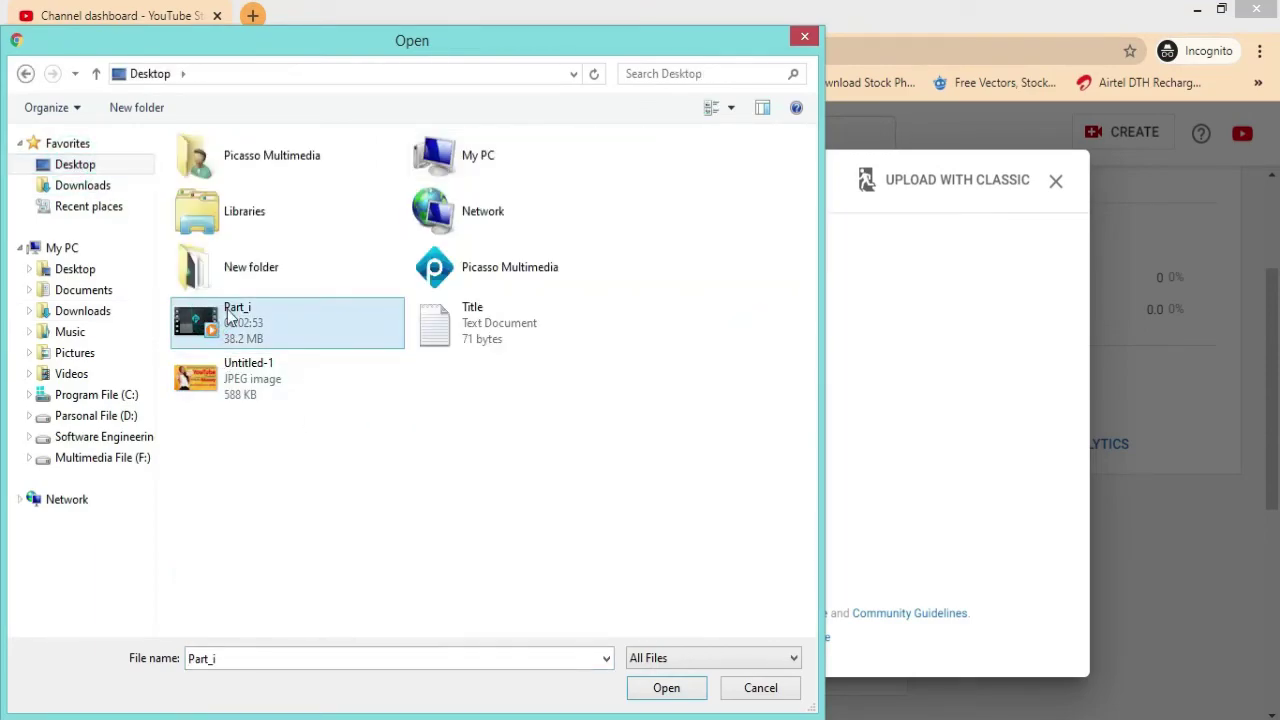
left_click(659, 696)
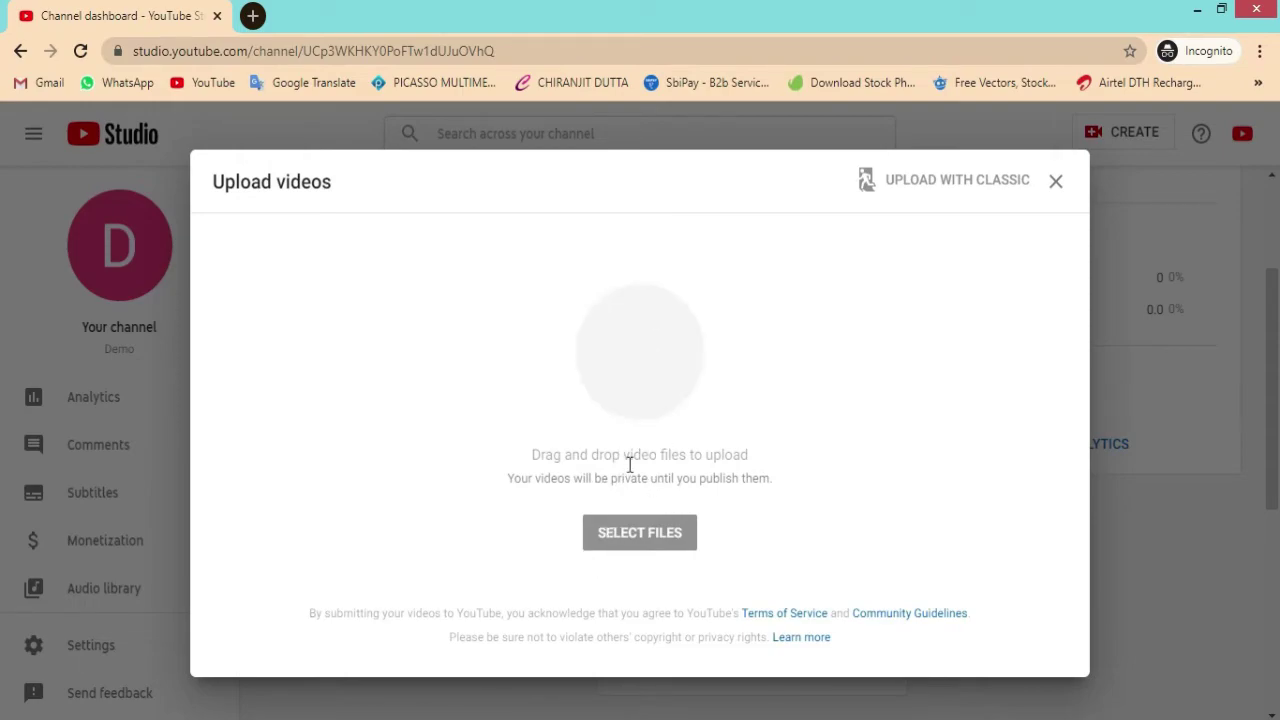
left_click(362, 380)
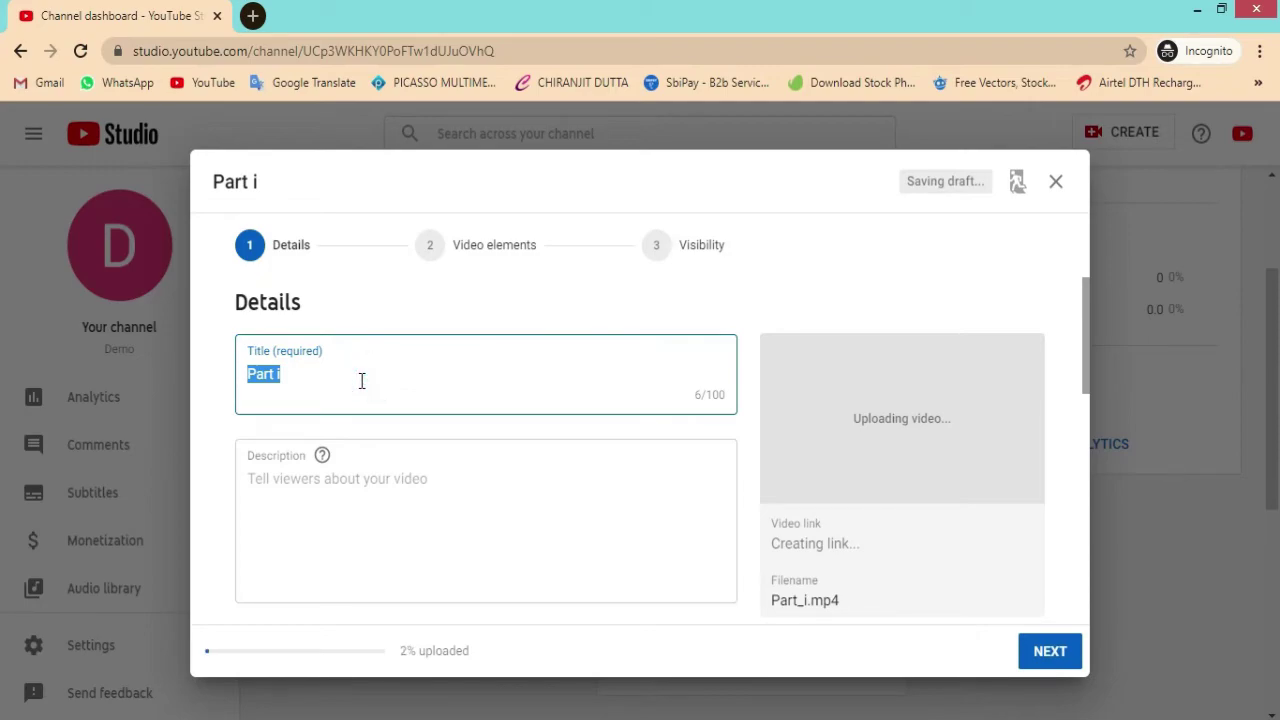
Step: Replace the video title with 'Youtube'
type("tg")
key("BackSpace")
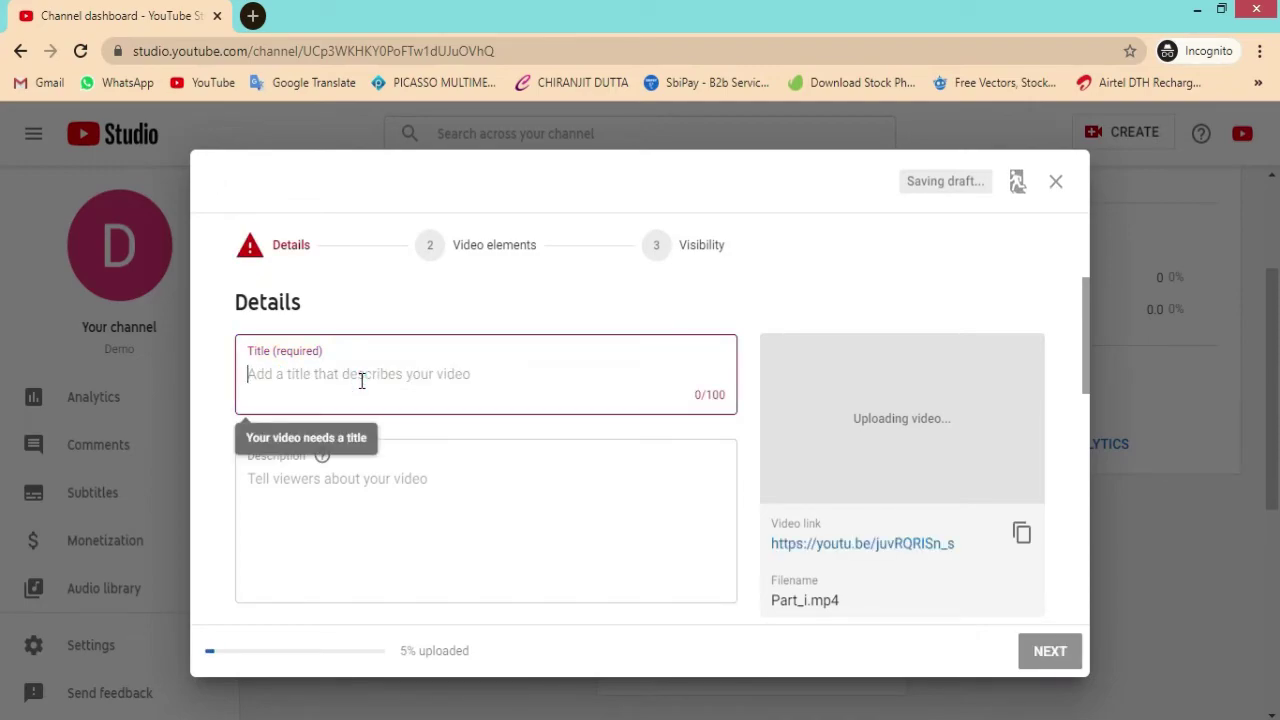
type("Y")
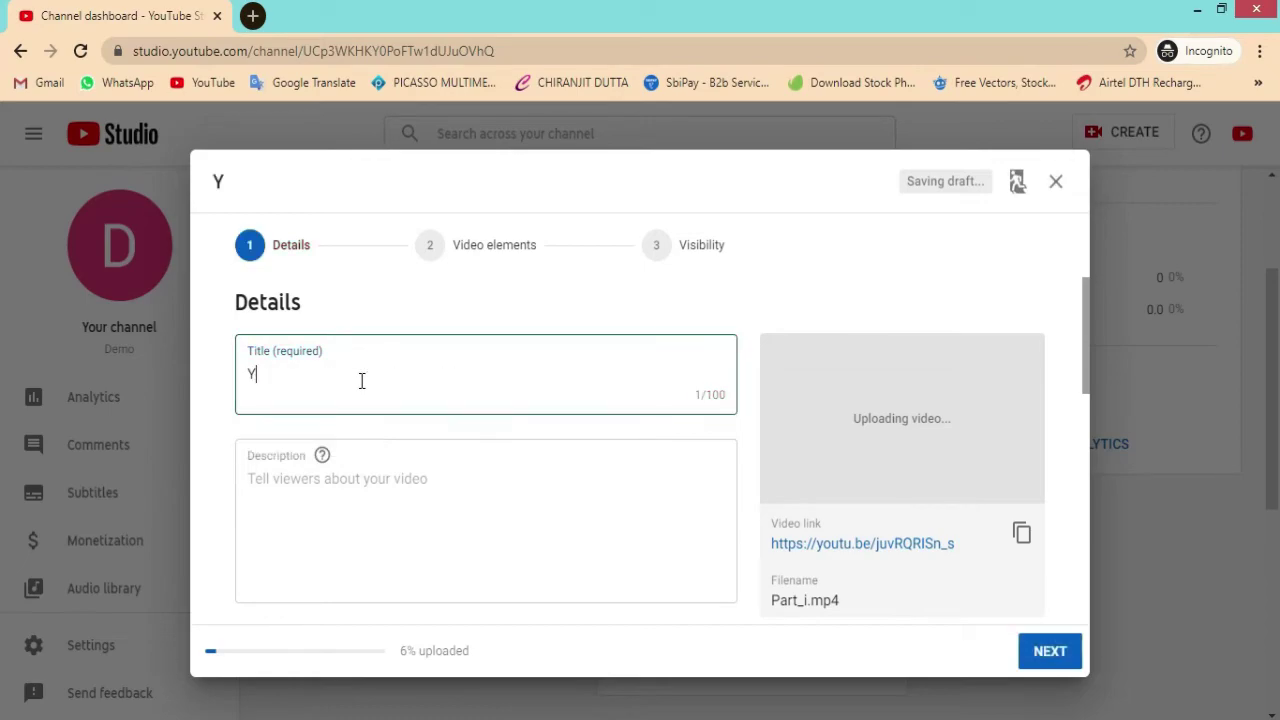
type("outu")
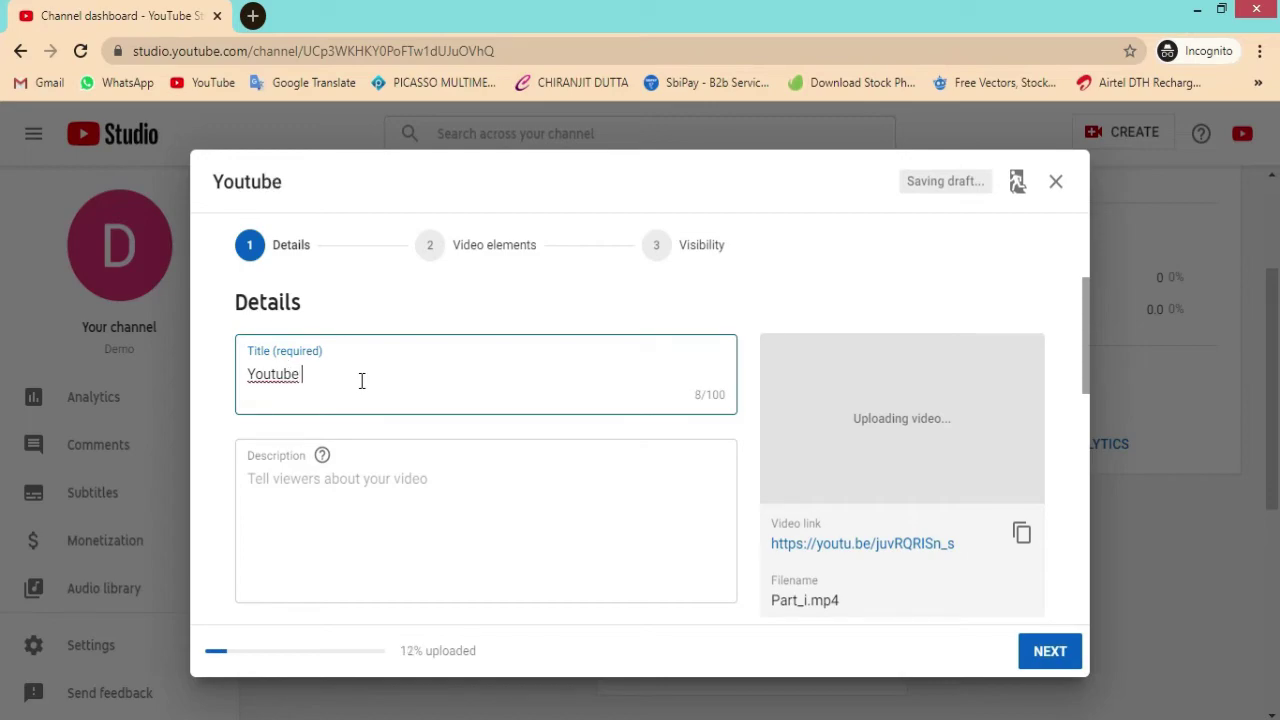
type("be")
left_click(408, 500)
Step: Expand the extra video options and scroll through the details form
scroll(409, 503, "down", 8)
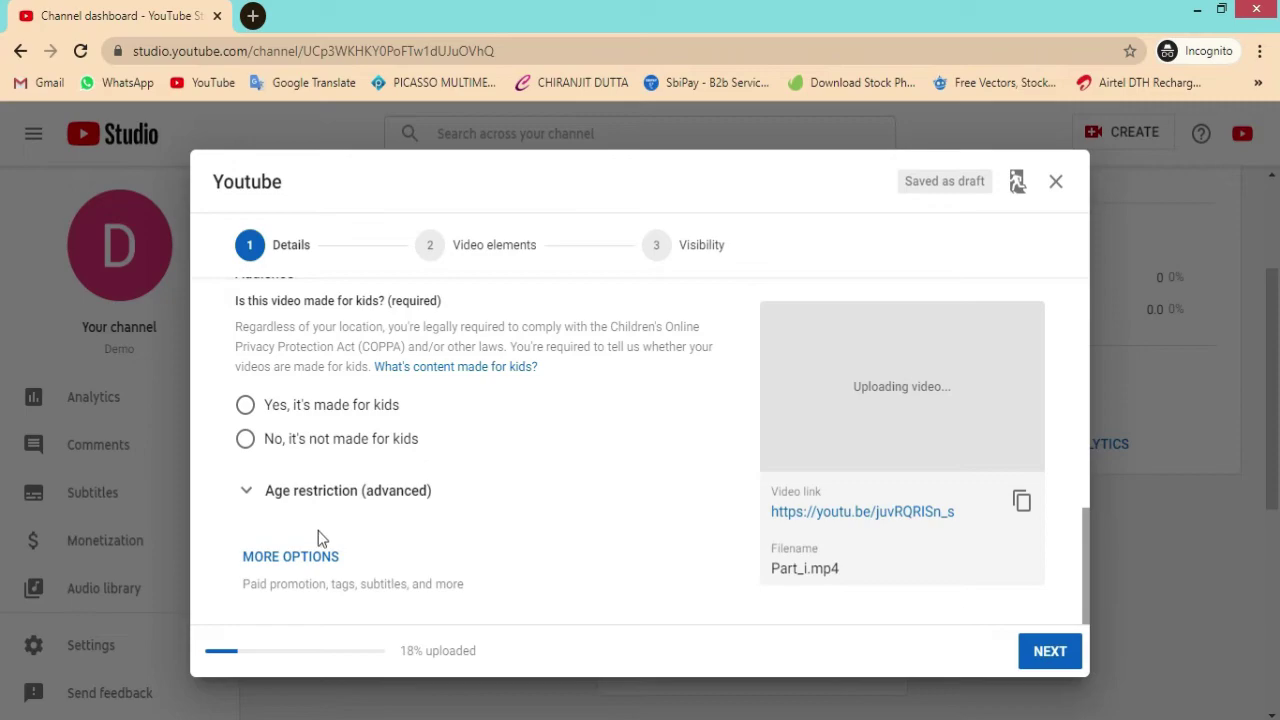
left_click(307, 568)
scroll(414, 529, "down", 5)
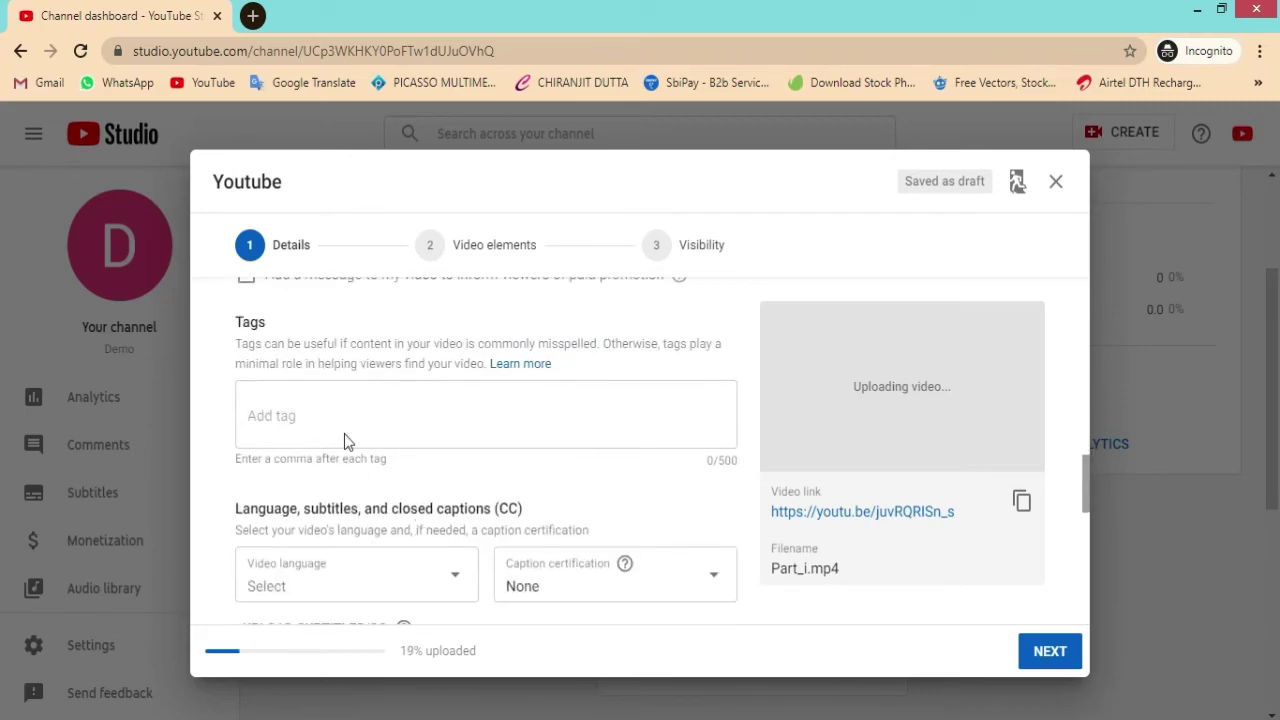
scroll(357, 530, "down", 5)
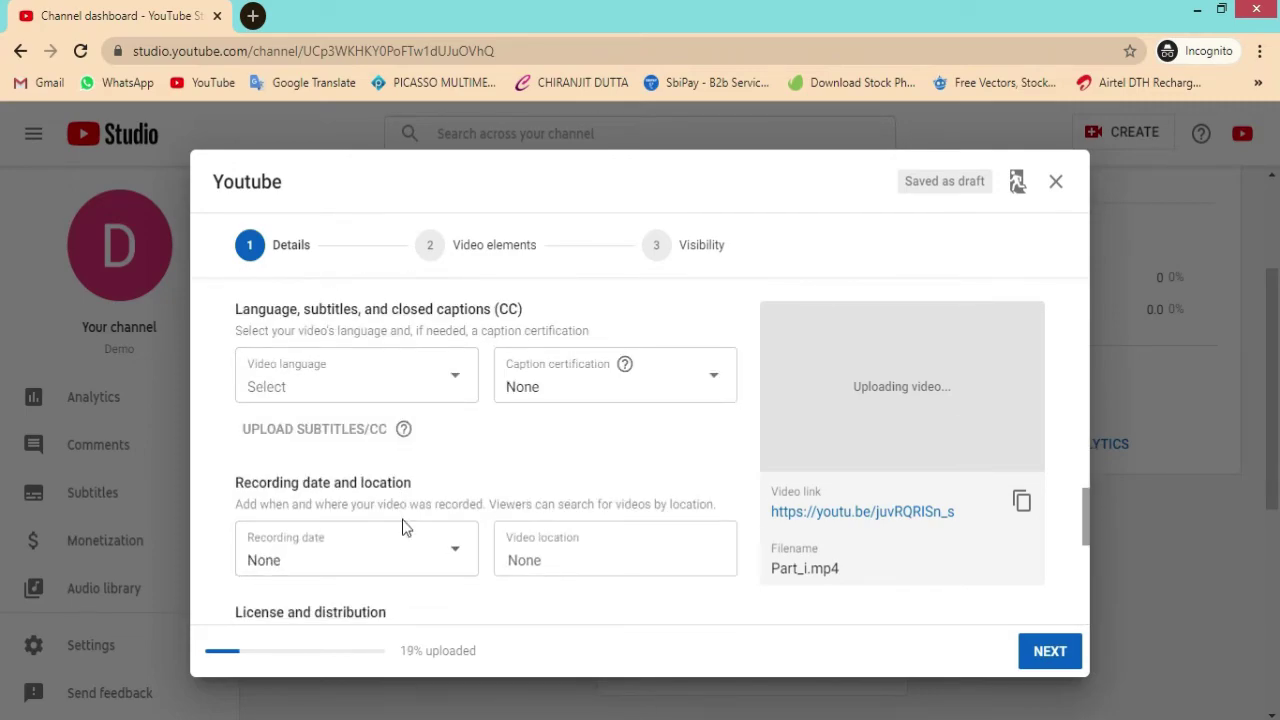
scroll(430, 515, "down", 3)
scroll(452, 480, "up", 5)
scroll(452, 480, "up", 8)
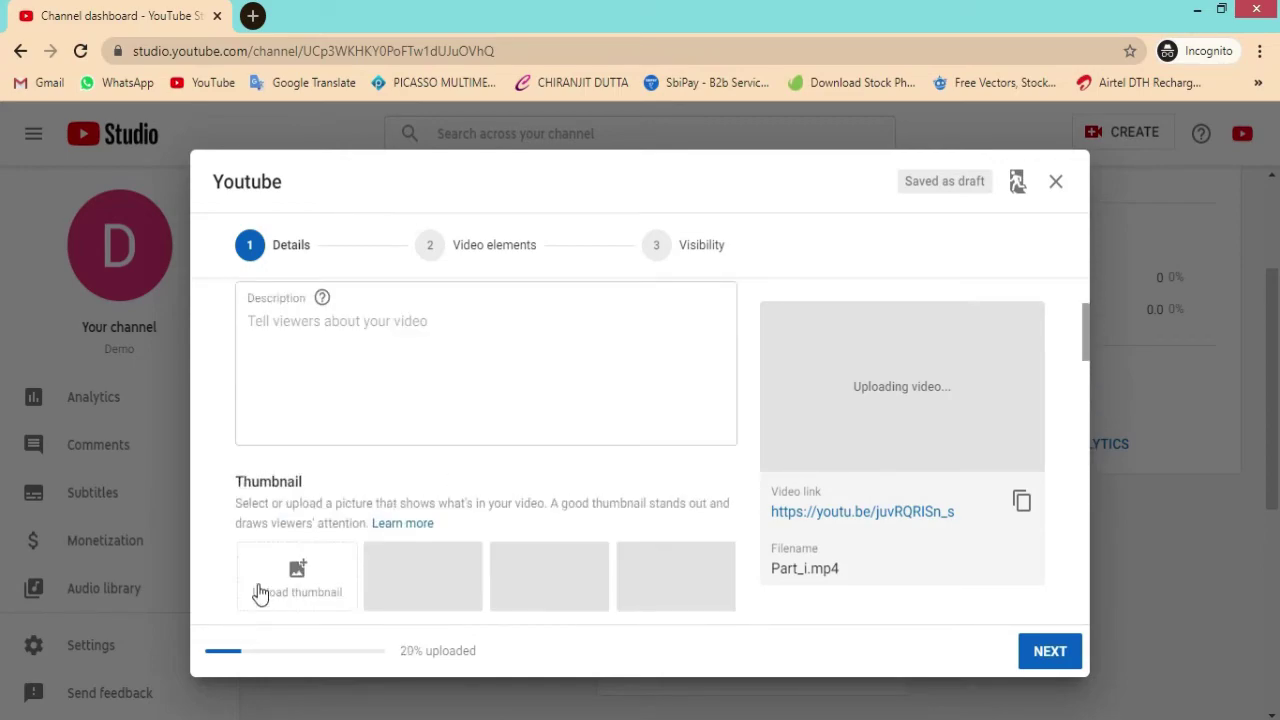
scroll(305, 480, "down", 1)
Step: Skip the custom thumbnail and mark the video as 'No, it's not made for kids'
left_click(297, 470)
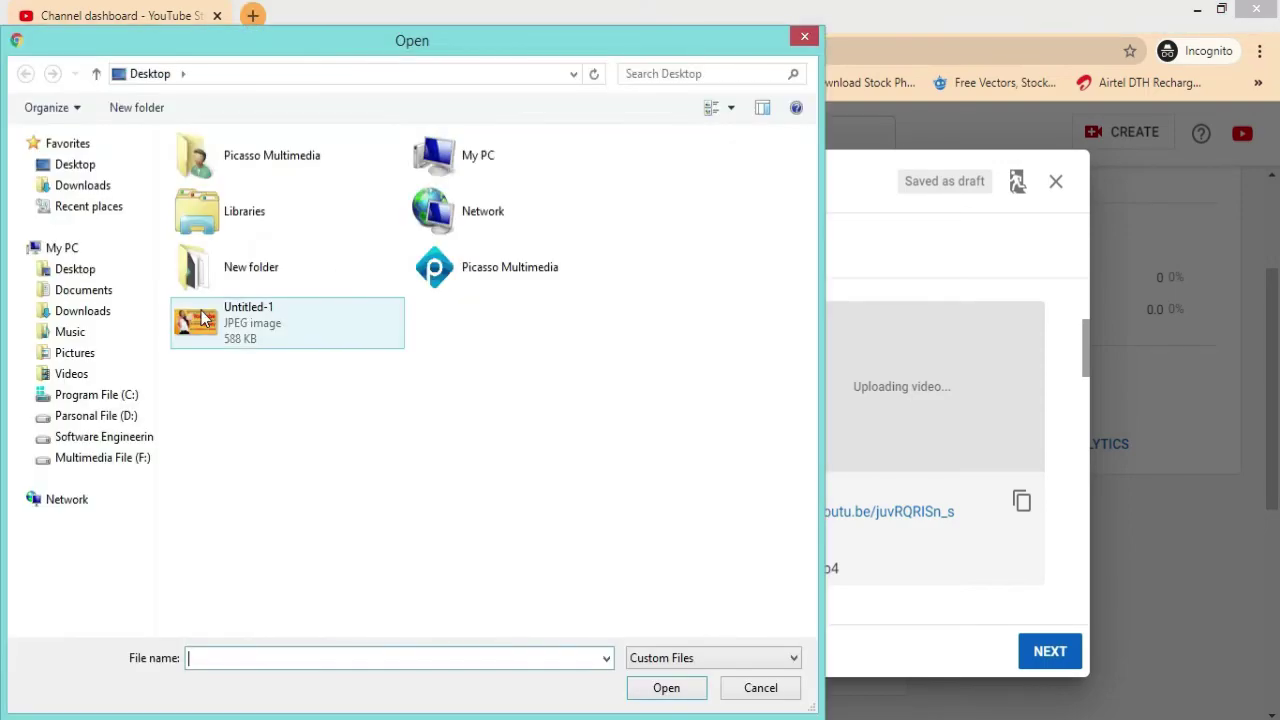
left_click(772, 689)
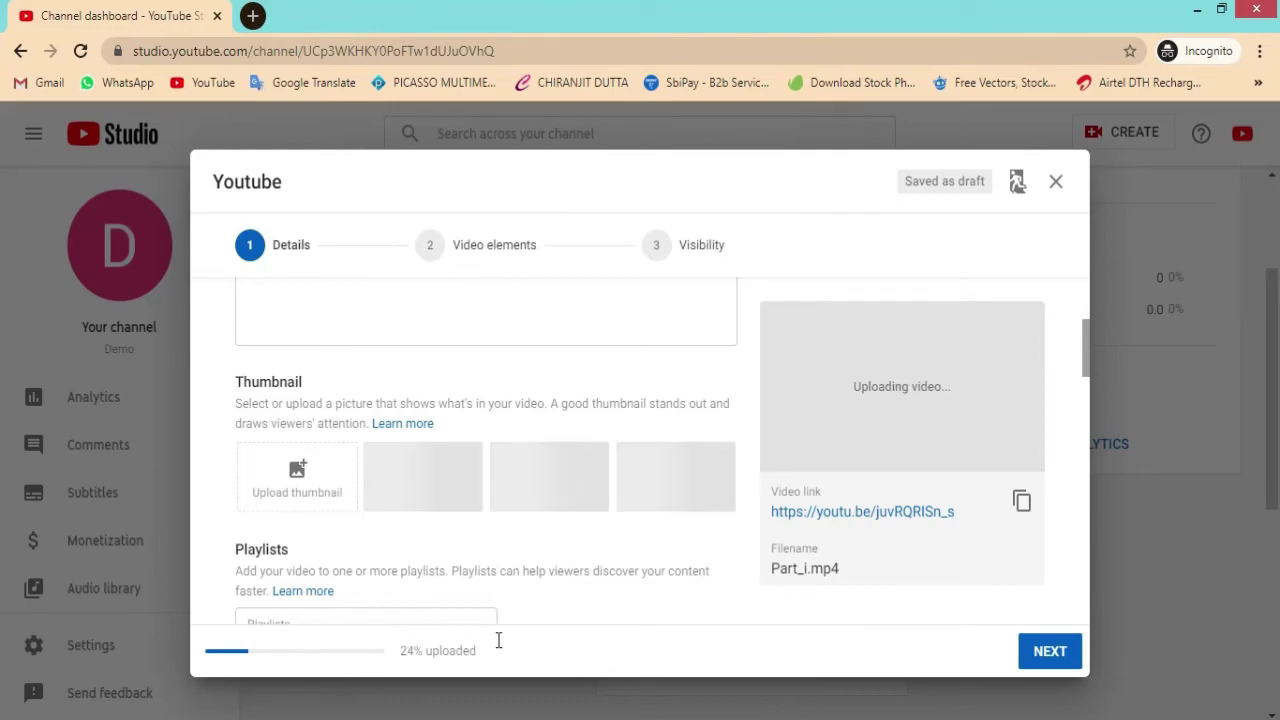
left_click(474, 258)
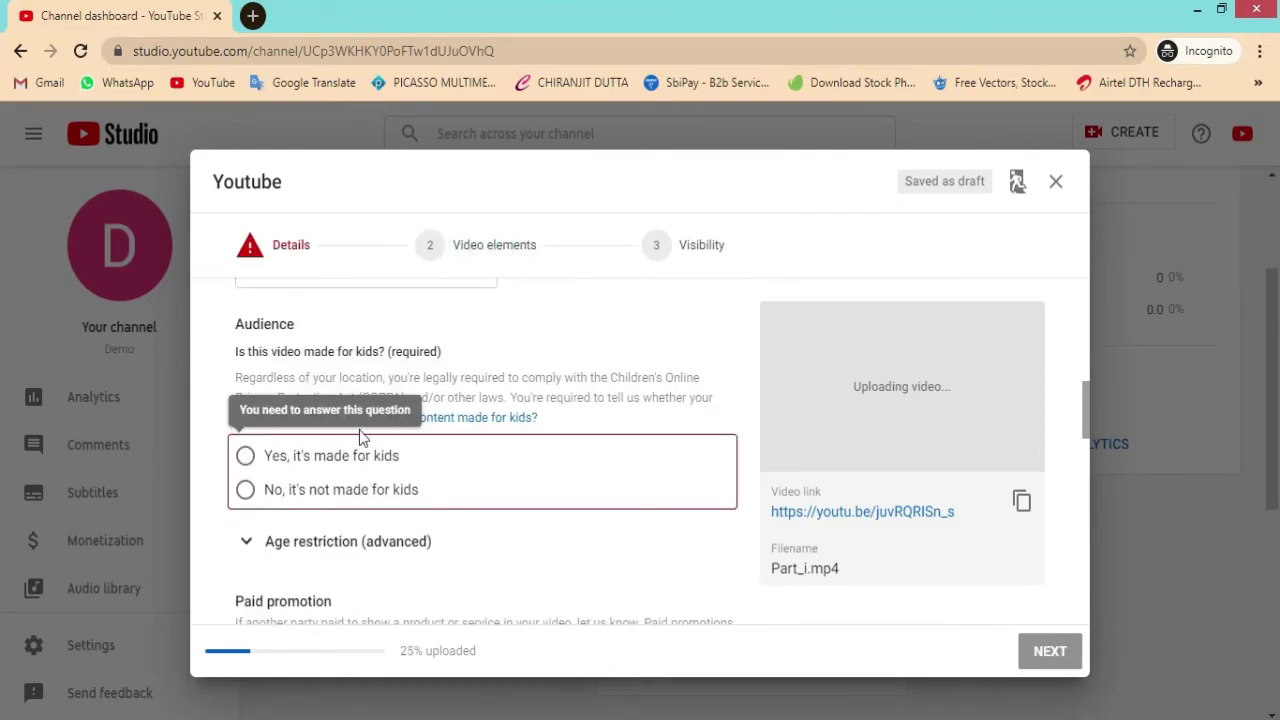
left_click(245, 491)
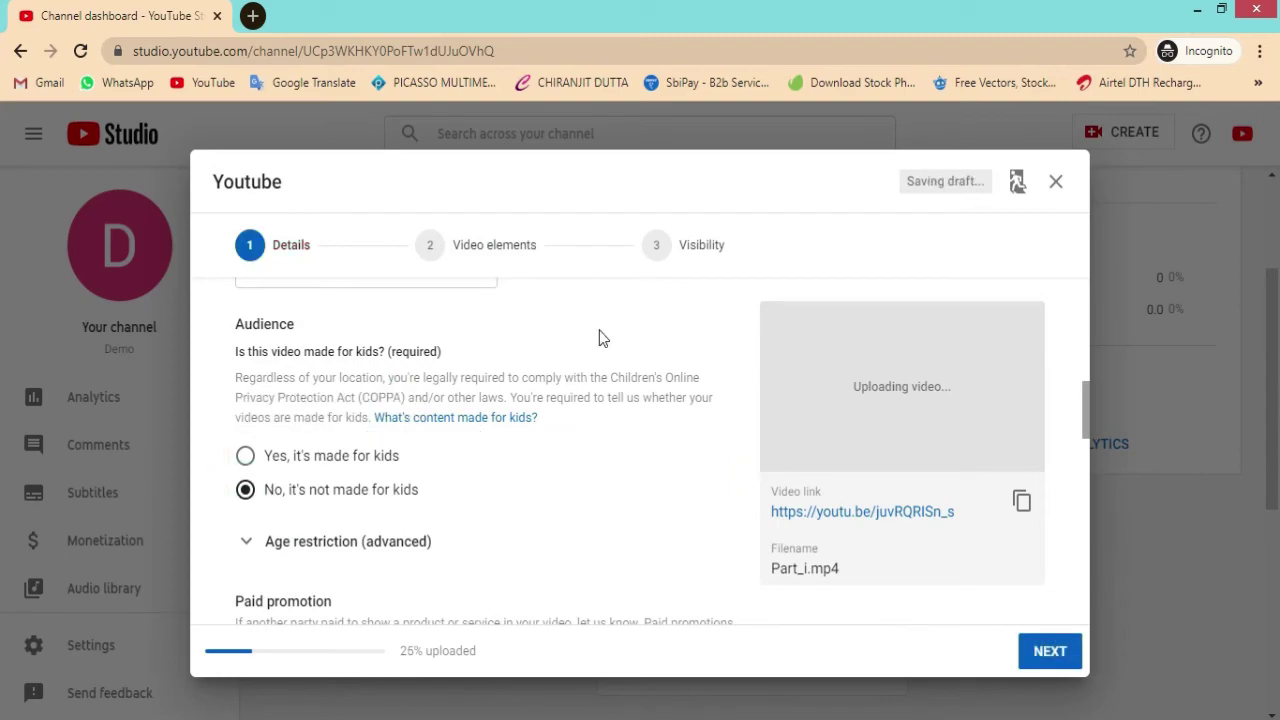
Step: Advance past the Video elements step to the Visibility step
left_click(480, 258)
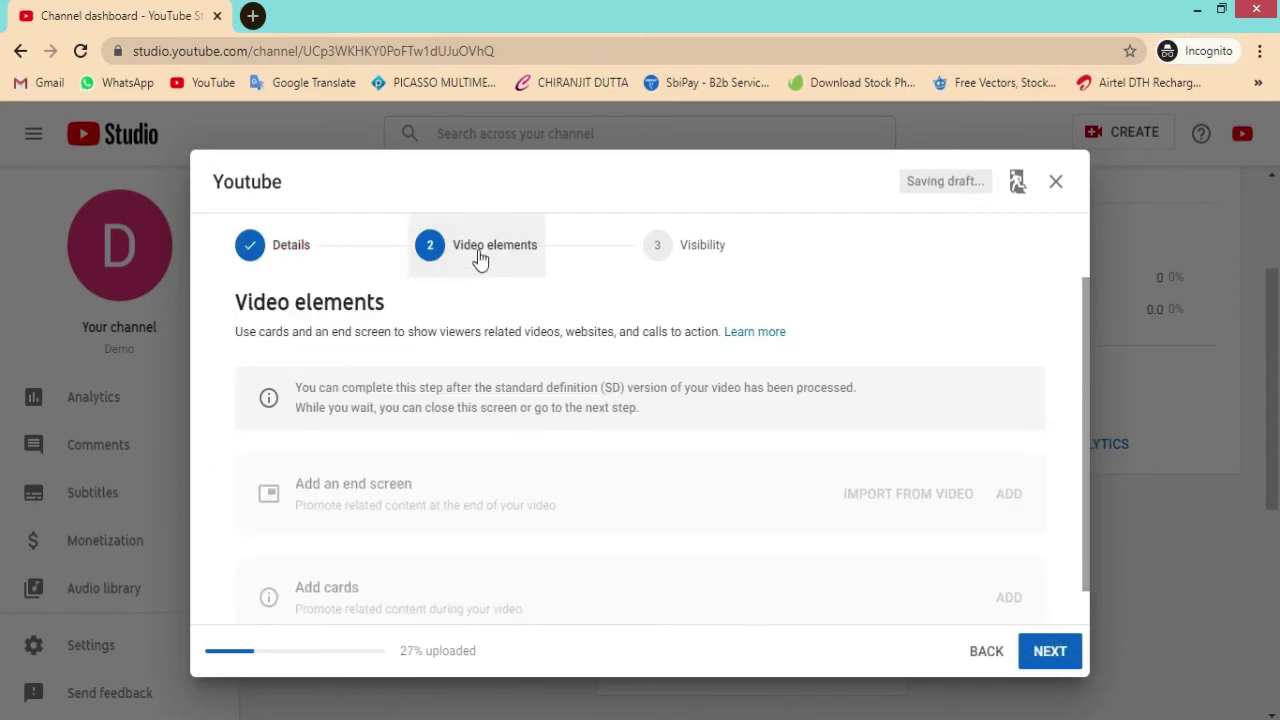
scroll(840, 480, "down", 1)
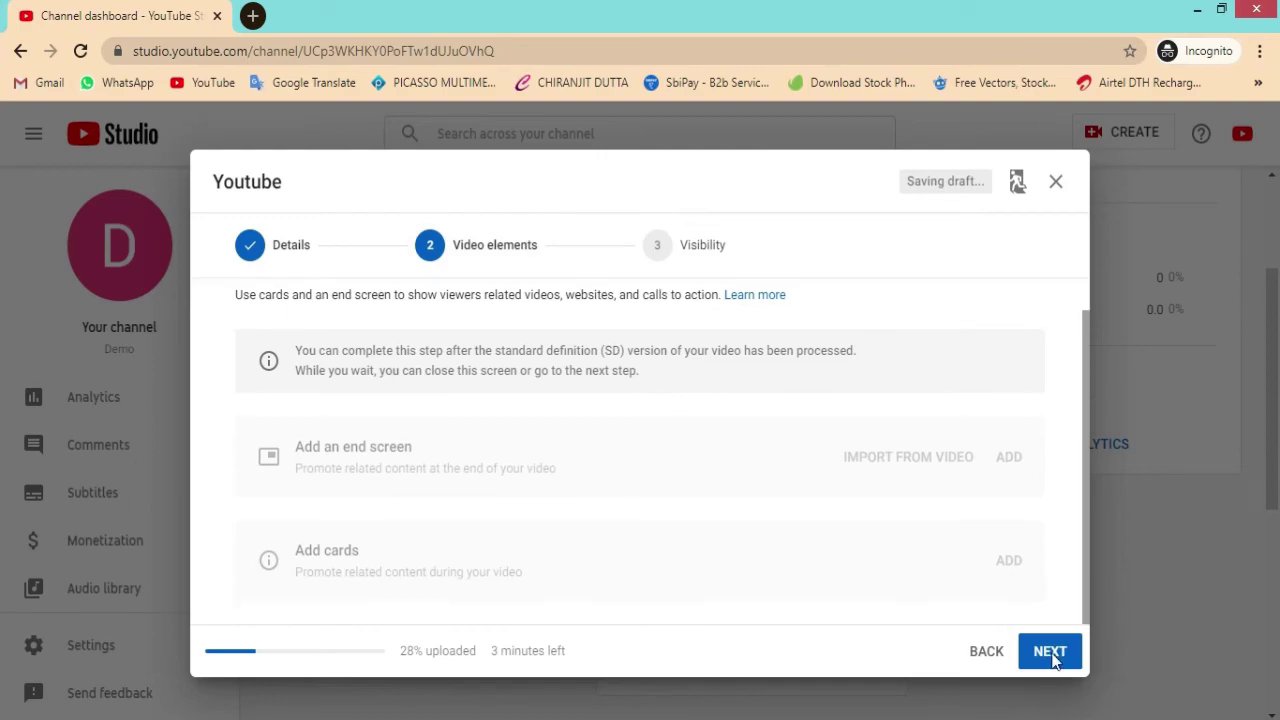
left_click(1050, 651)
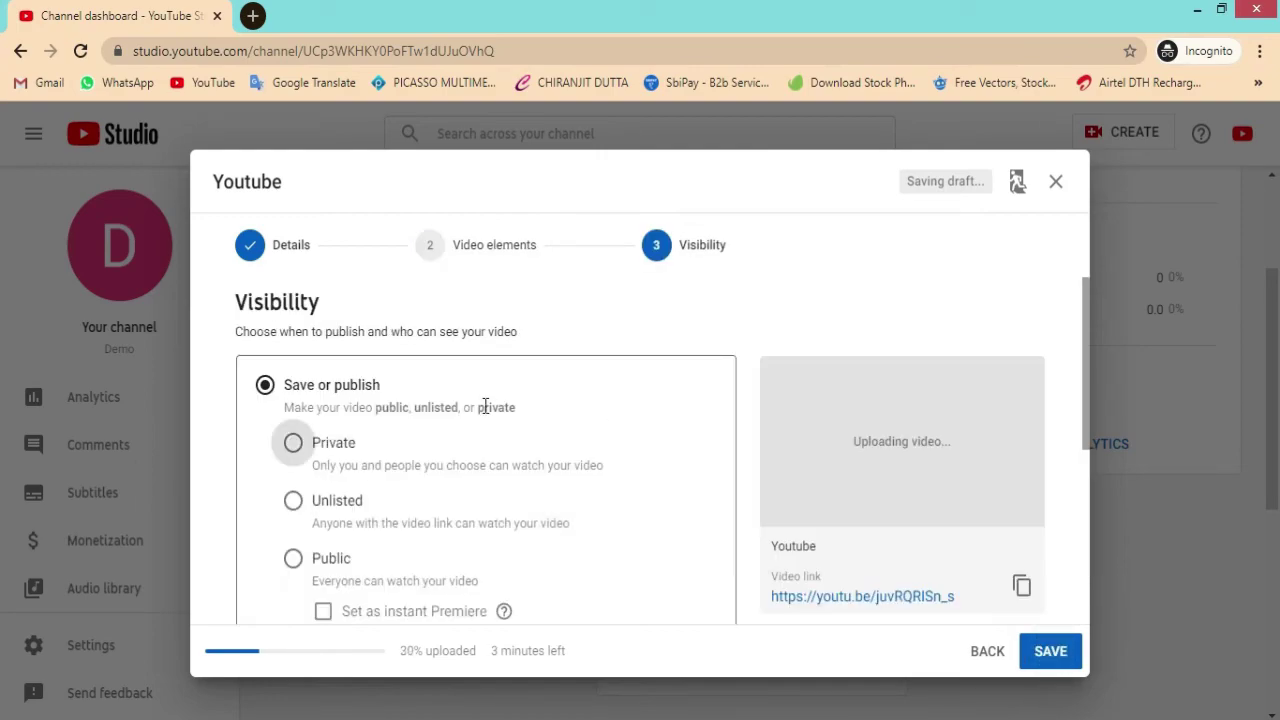
scroll(480, 408, "down", 3)
scroll(420, 390, "up", 2)
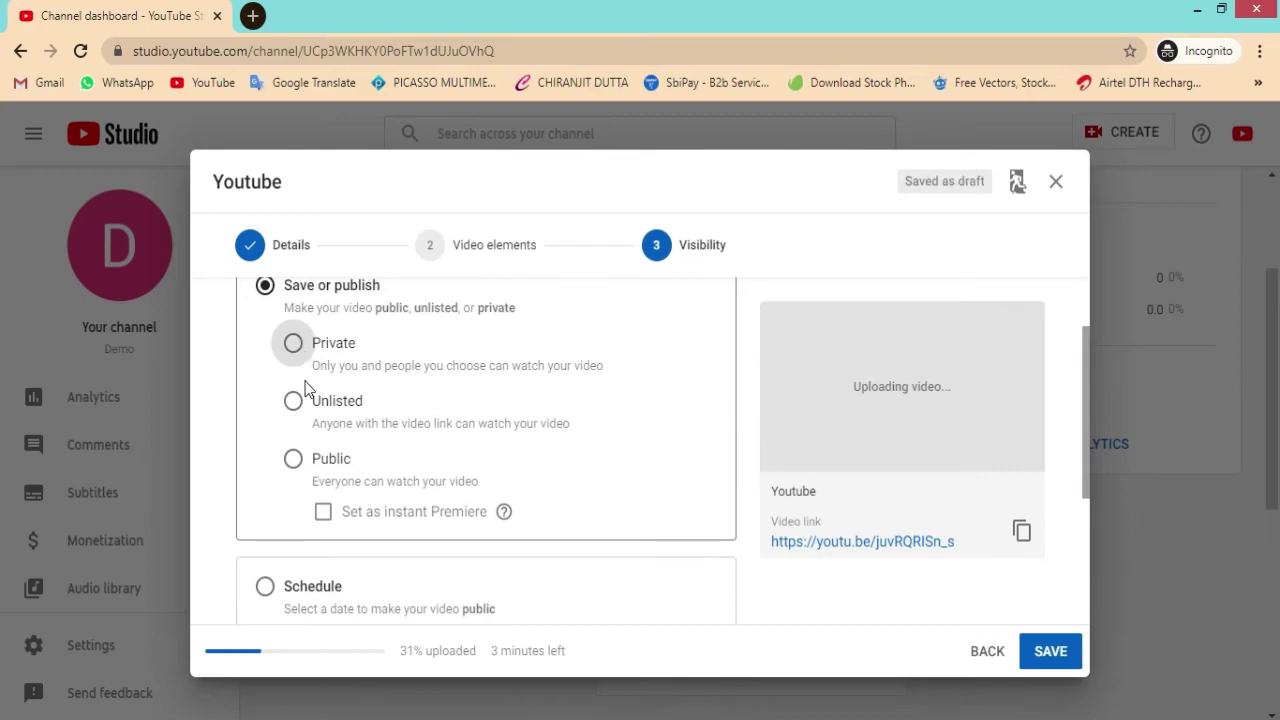
scroll(514, 429, "down", 3)
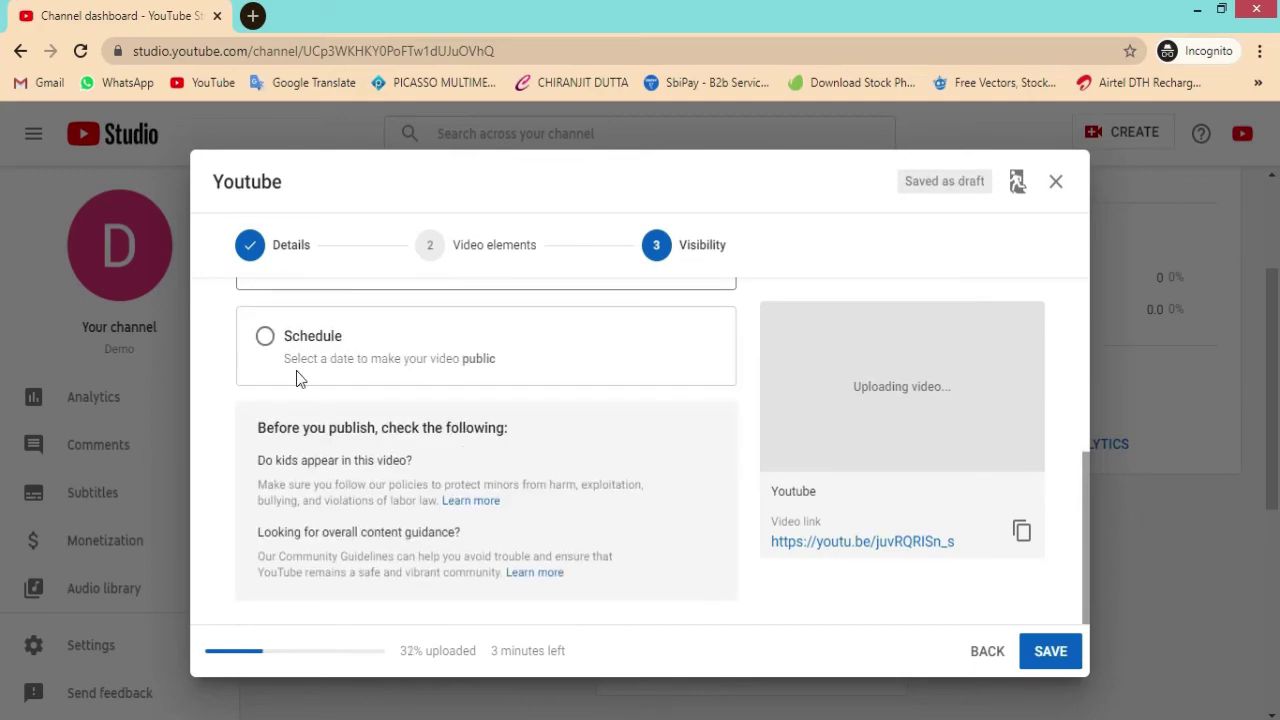
Step: Schedule the video for public release on Jun 24, 2020
left_click(262, 337)
left_click(393, 390)
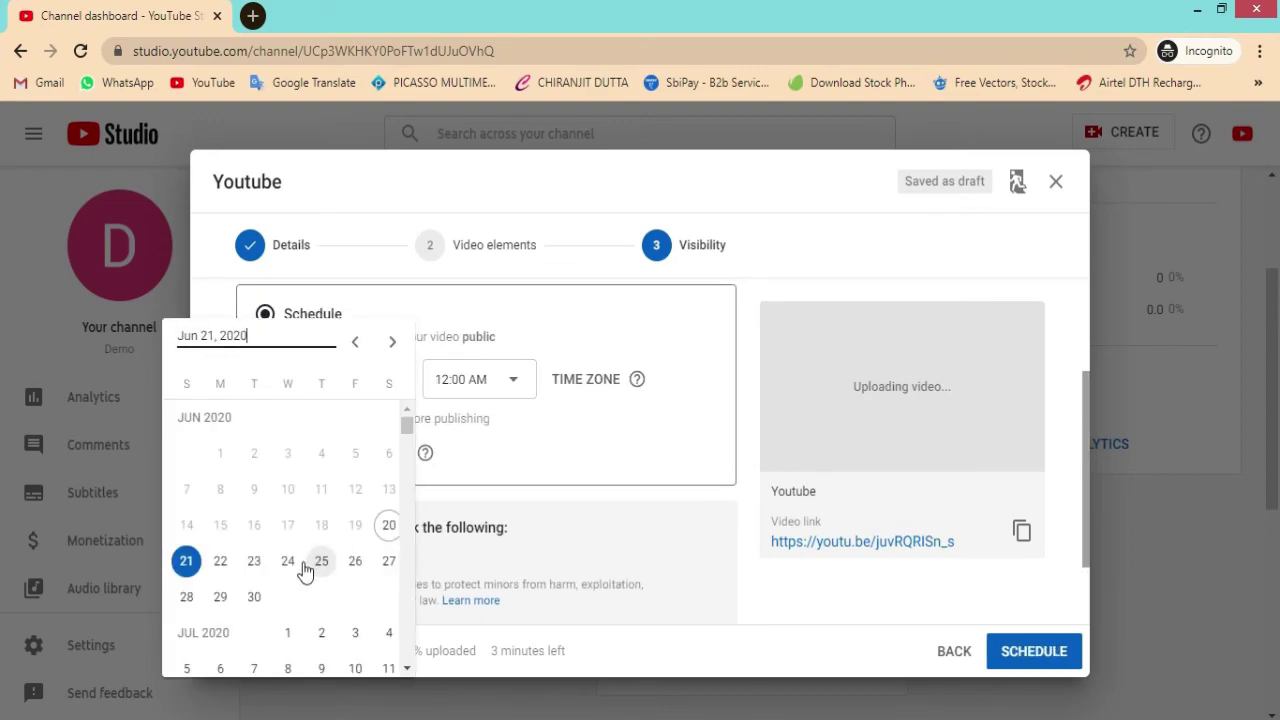
left_click(289, 561)
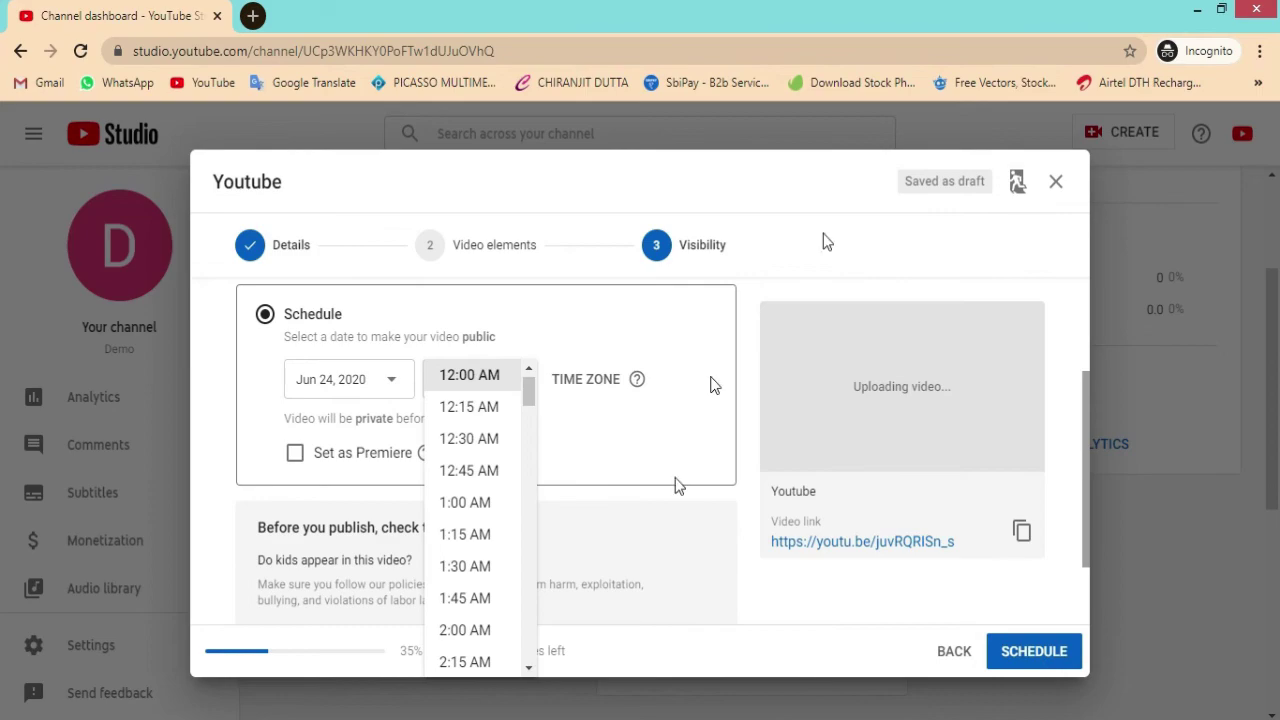
left_click(810, 186)
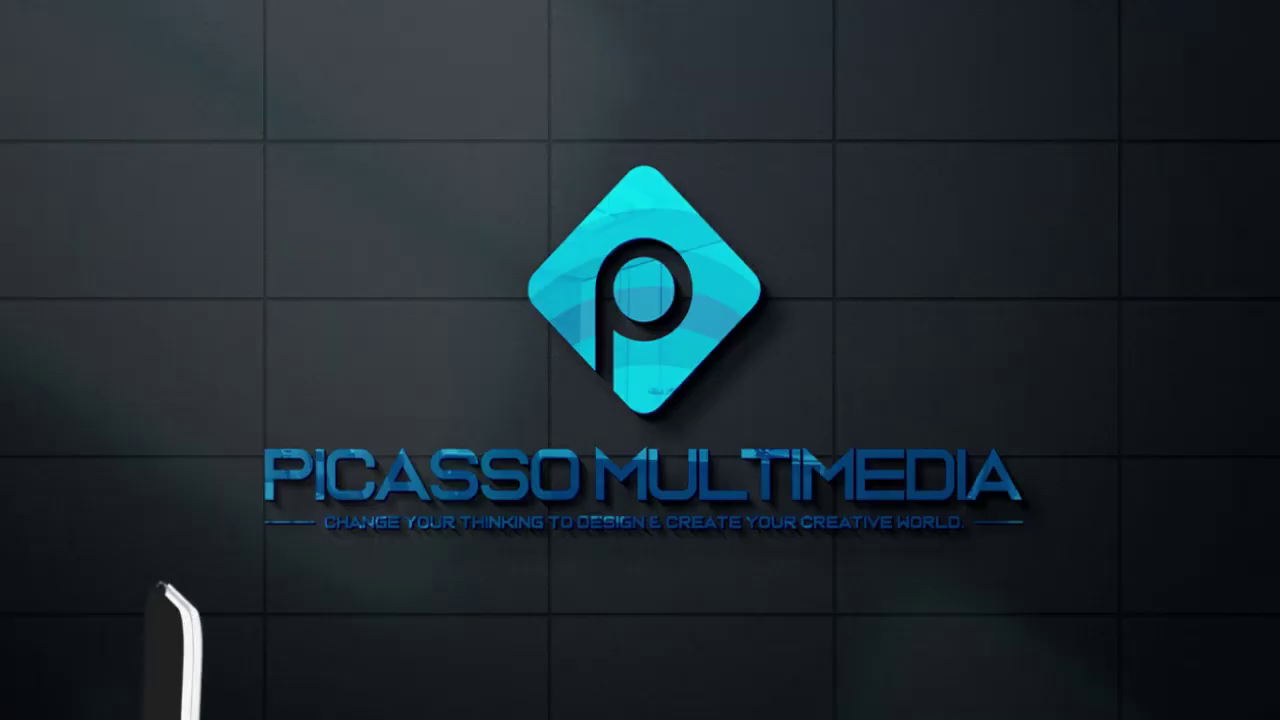